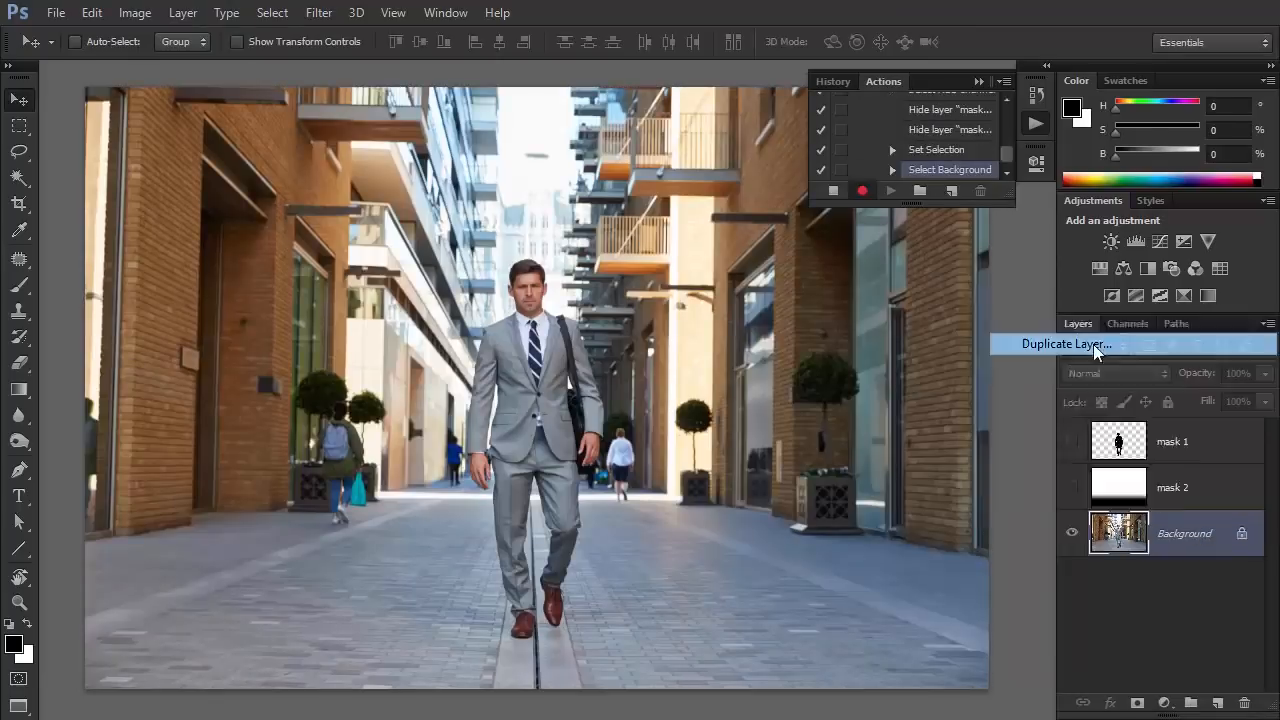
Duplicate the Background layer and apply Lens Blur to the copy with Alpha 1 as depth map source and radius 59.
key("Return")
left_click(319, 13)
mouse_move(328, 214)
left_click(604, 375)
left_click(1168, 182)
left_click(1147, 236)
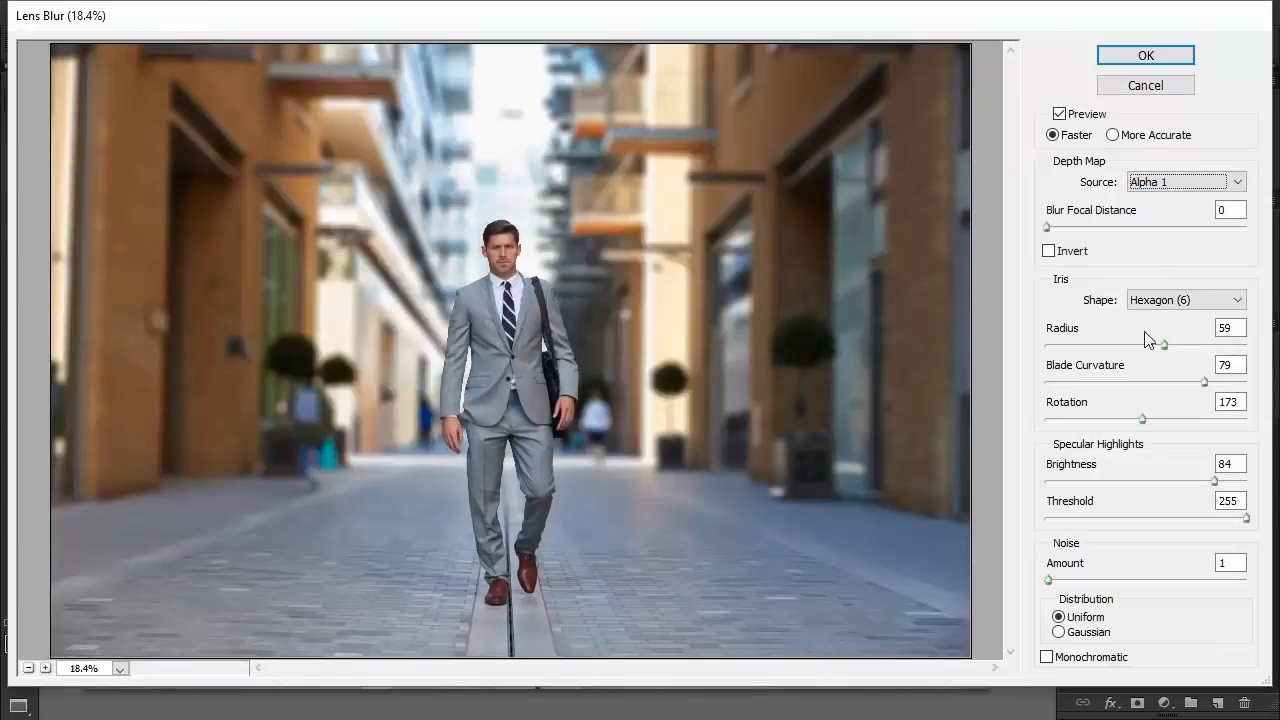
left_click(1164, 345)
key("Return")
key("v")
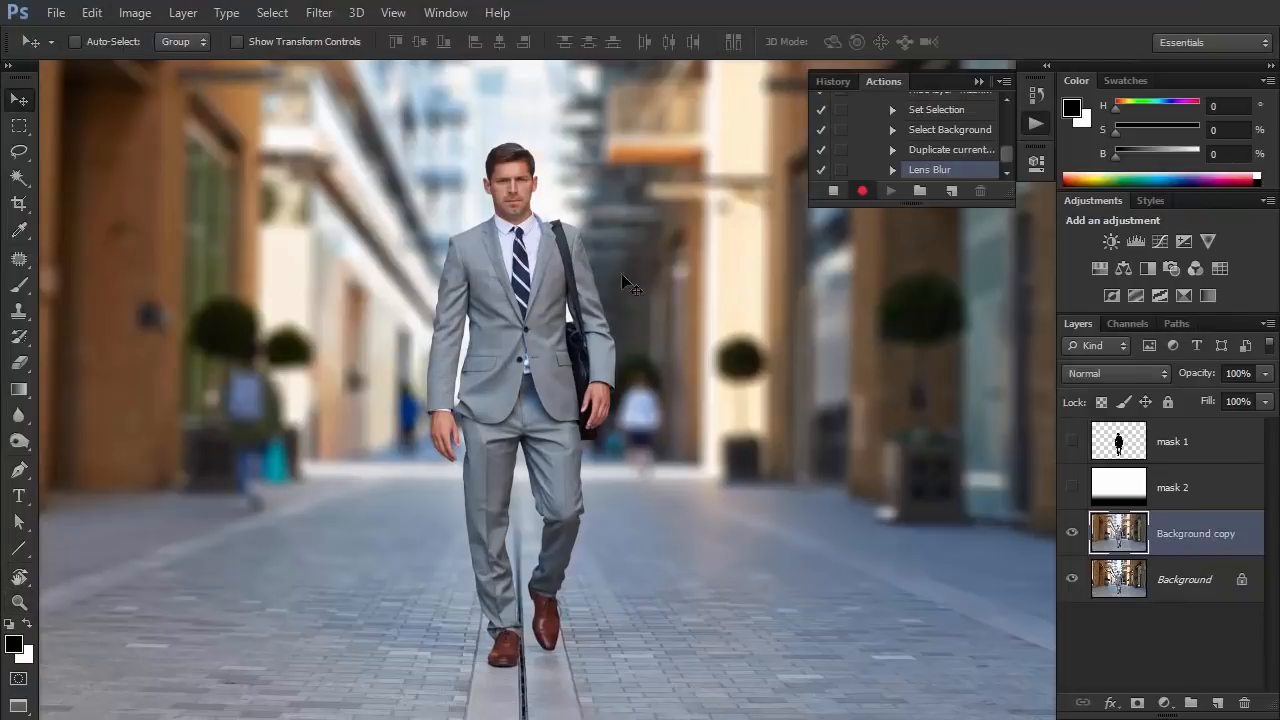
Load the mask 1 silhouette as a selection and expand it by 10 pixels.
left_click(1118, 441, "ctrl")
left_click(272, 12)
mouse_move(330, 233)
left_click(503, 271)
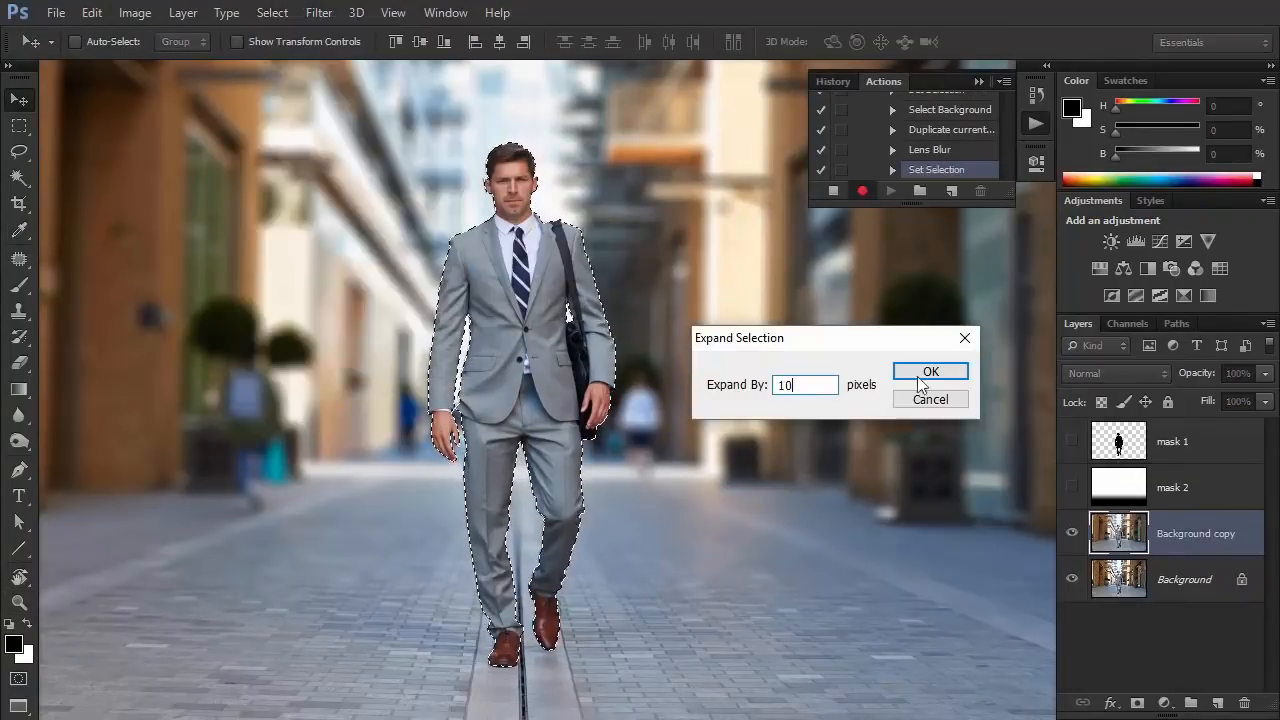
left_click(923, 369)
Copy the expanded selection from the blurred copy to a new layer and apply Gaussian Blur to it.
left_click(183, 12)
mouse_move(214, 26)
left_click(490, 114)
left_click(319, 12)
mouse_move(351, 211)
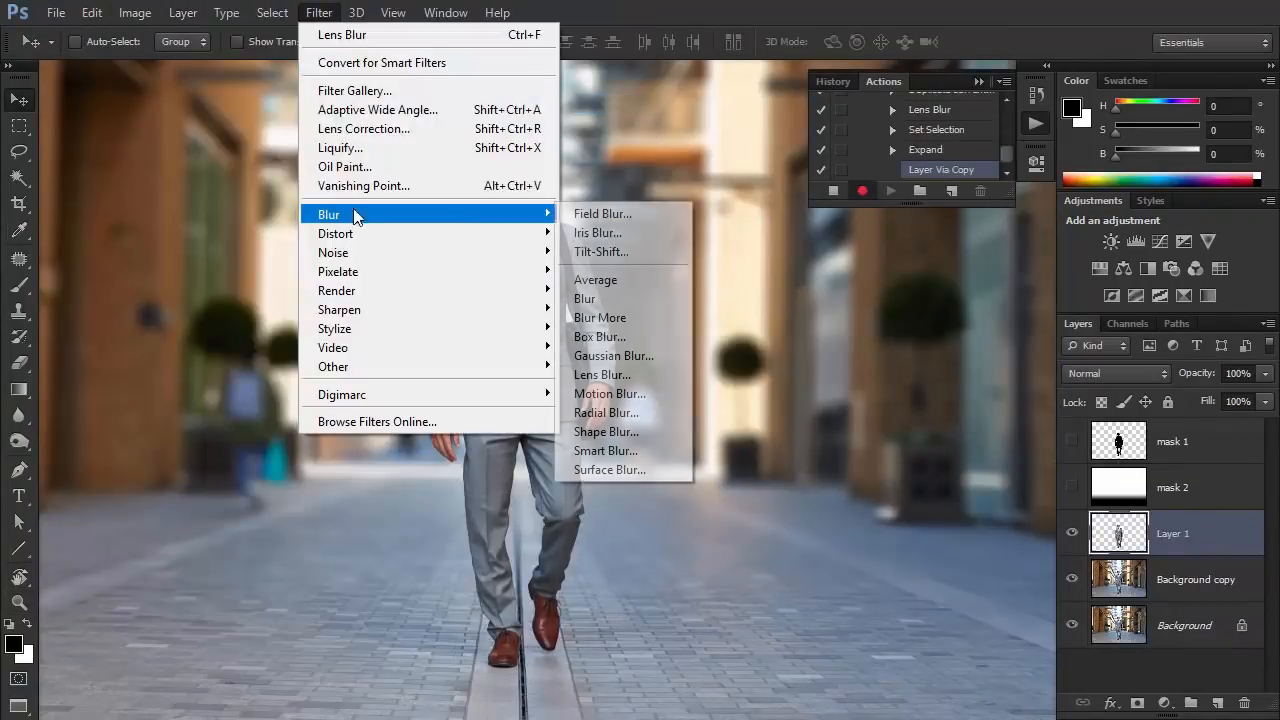
left_click(606, 351)
left_click(972, 299)
Load Layer 1's outline as a selection, contract it and delete the layer's inner area.
left_click(1118, 533, "ctrl")
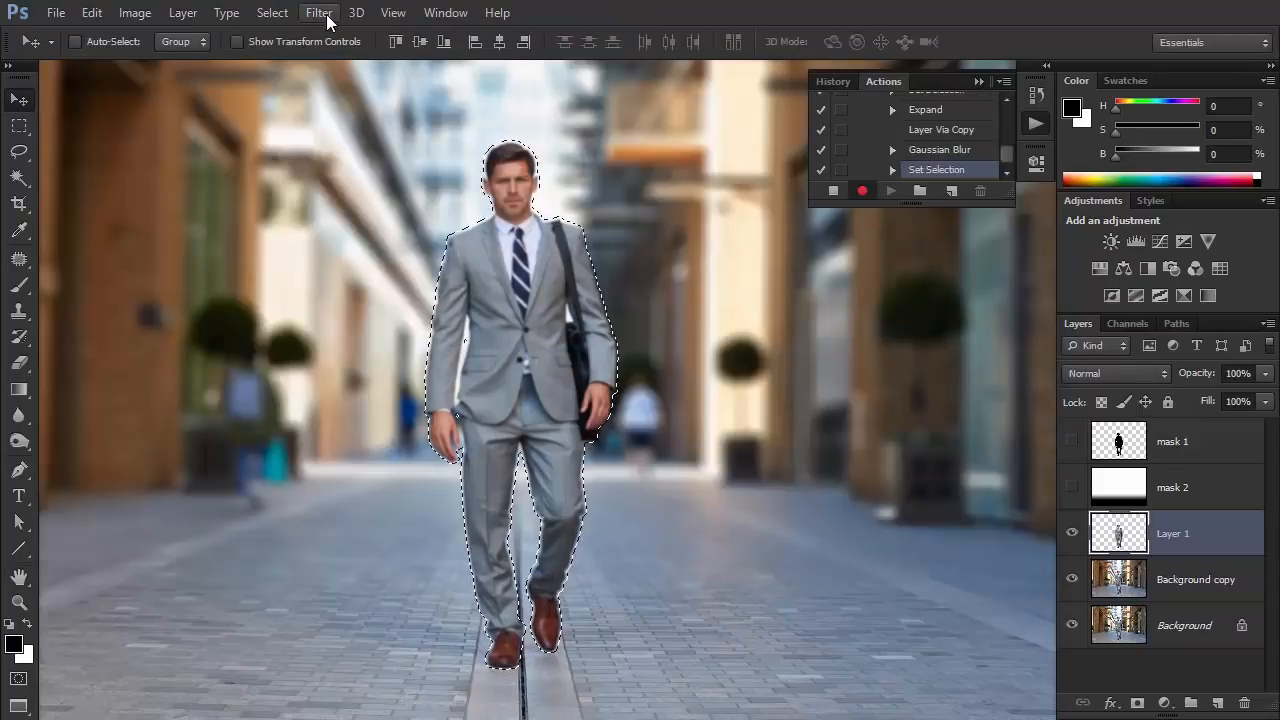
left_click(272, 12)
left_click(503, 292)
left_click(905, 358)
key("Delete")
key("ctrl+d")
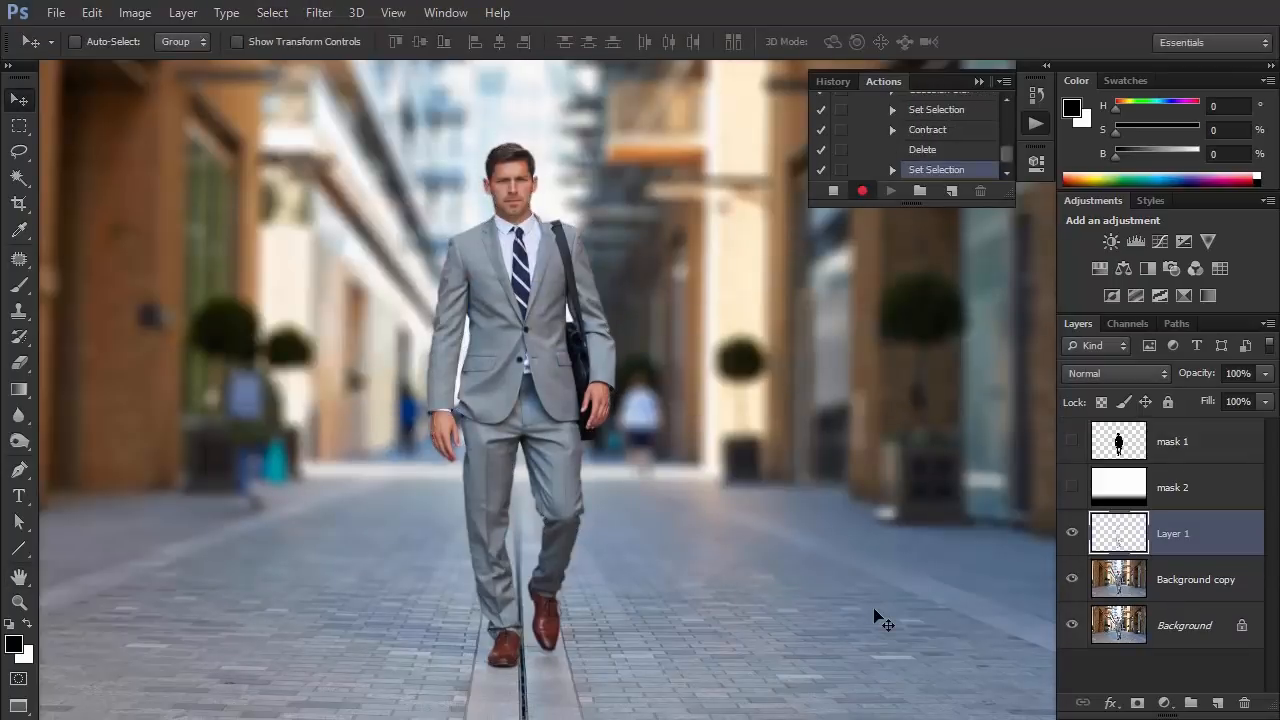
Load a selection from the RGB channel with mask 2 temporarily shown, and add it as a layer mask to Layer 1.
left_click(1072, 487)
left_click(1127, 323)
left_click(1100, 350, "ctrl")
left_click(1078, 323)
left_click(1072, 487)
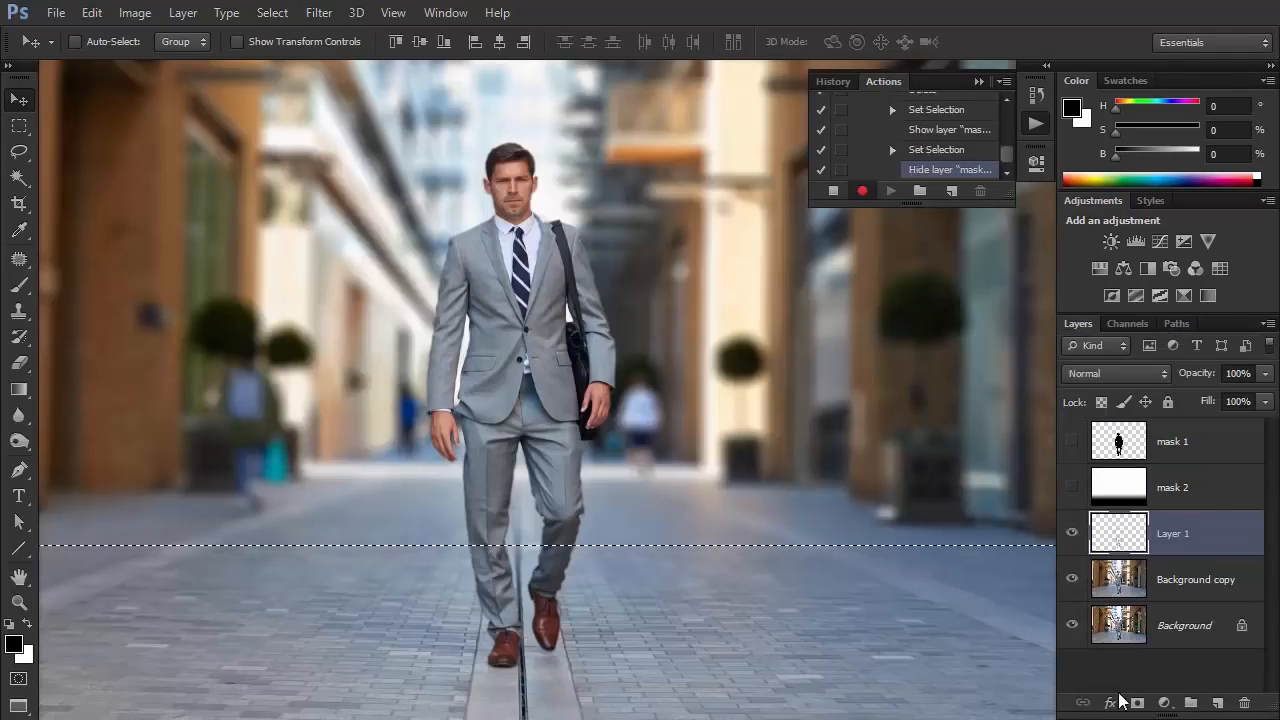
left_click(1137, 702)
Select the walking man by tracing his whole outline, including the gaps beside his arms, with the Magnetic Lasso tool.
key("z")
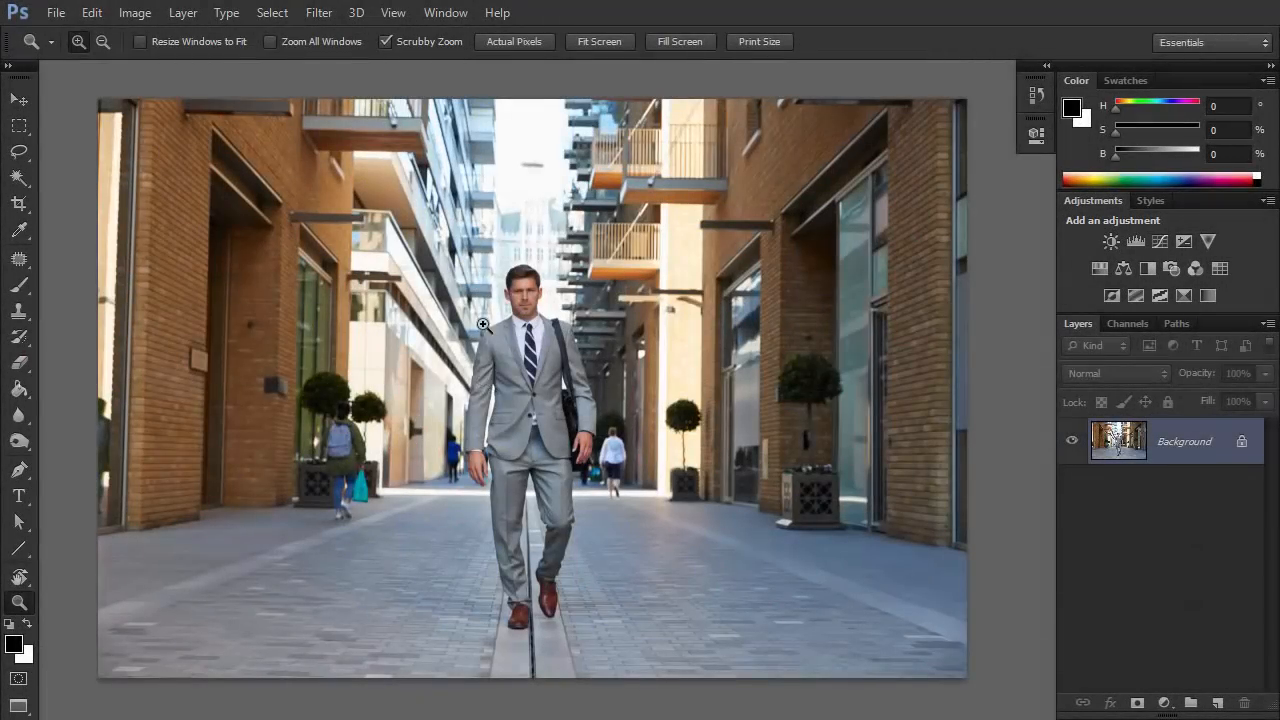
left_click_drag(483, 325, 545, 337)
left_click(22, 153)
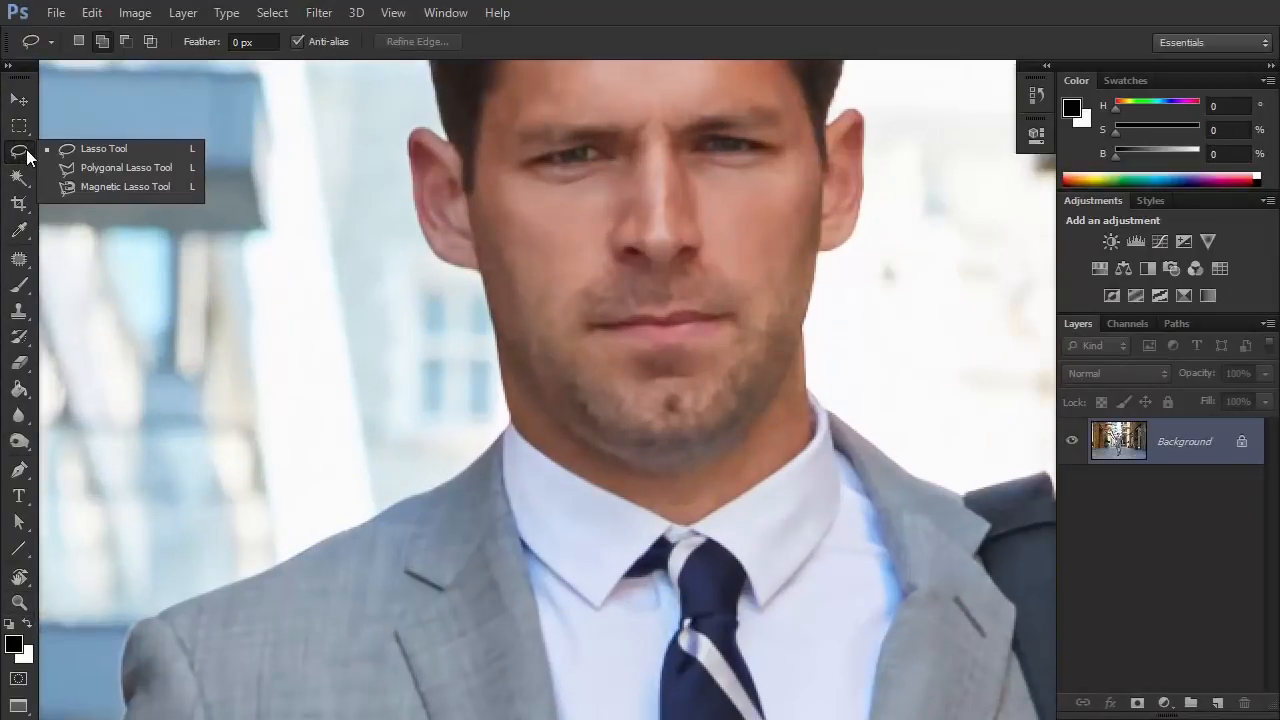
left_click(83, 188)
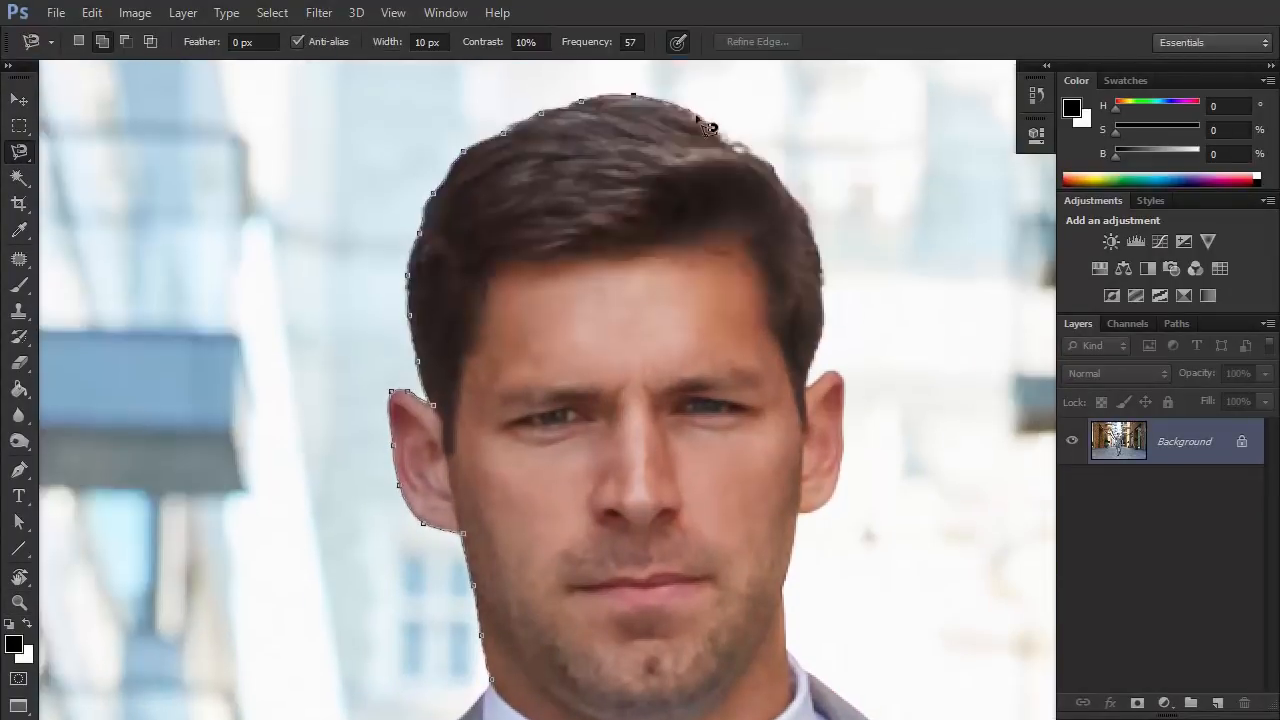
left_click_drag(806, 514, 590, 286)
left_click_drag(850, 640, 560, 160)
left_click_drag(663, 663, 660, 160)
left_click_drag(543, 600, 540, 130)
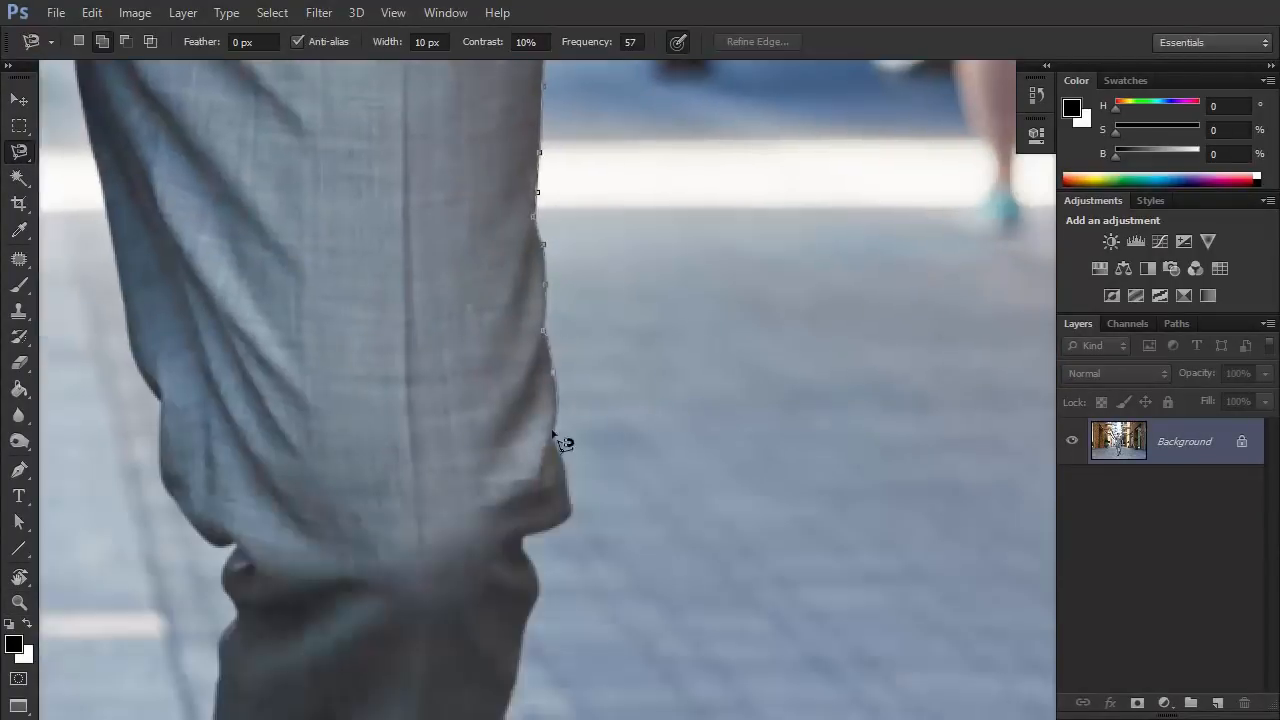
left_click_drag(530, 660, 630, 200)
left_click_drag(600, 650, 695, 200)
left_click_drag(430, 300, 520, 377)
left_click_drag(437, 157, 472, 628)
mouse_move(480, 130)
left_mouse_down()
mouse_move(515, 600)
mouse_move(644, 206)
left_mouse_up()
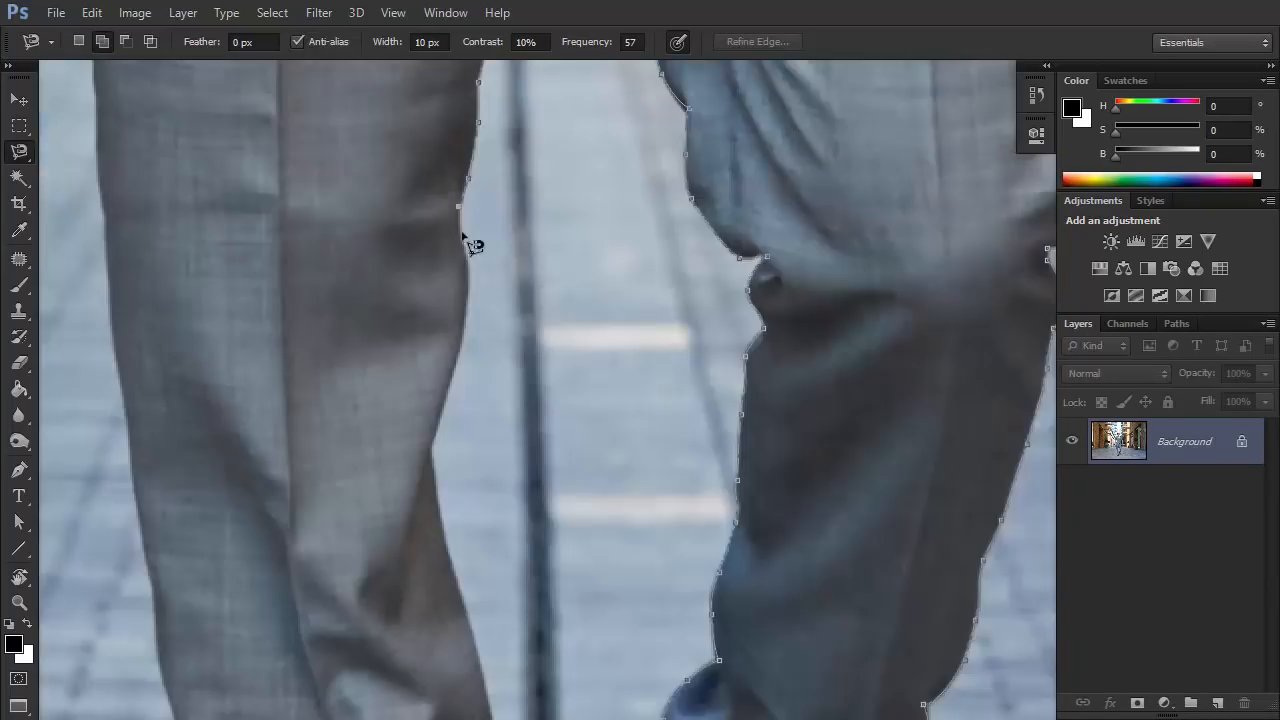
left_click_drag(485, 640, 480, 160)
left_click_drag(350, 150, 443, 625)
left_click_drag(395, 130, 487, 610)
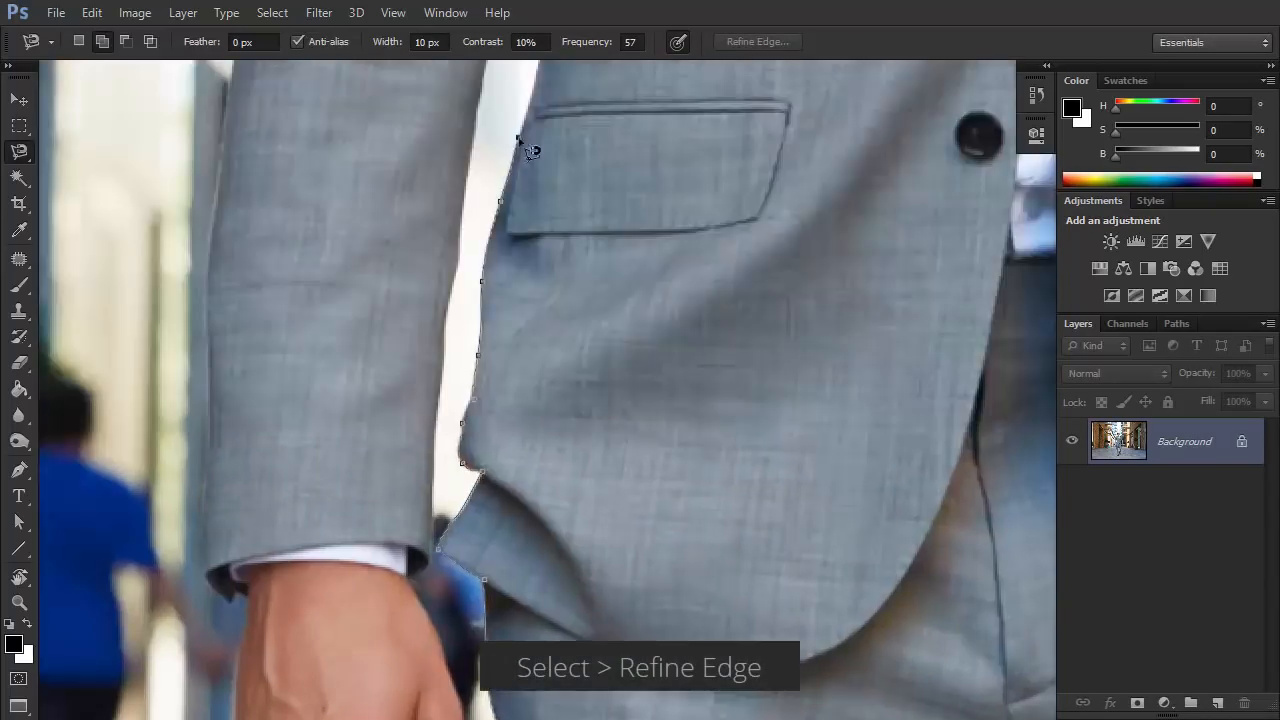
left_click_drag(518, 138, 500, 600)
left_click_drag(450, 640, 448, 160)
left_click_drag(235, 140, 400, 600)
left_click_drag(420, 130, 400, 600)
left_click_drag(500, 130, 470, 600)
left_click(329, 286, "alt")
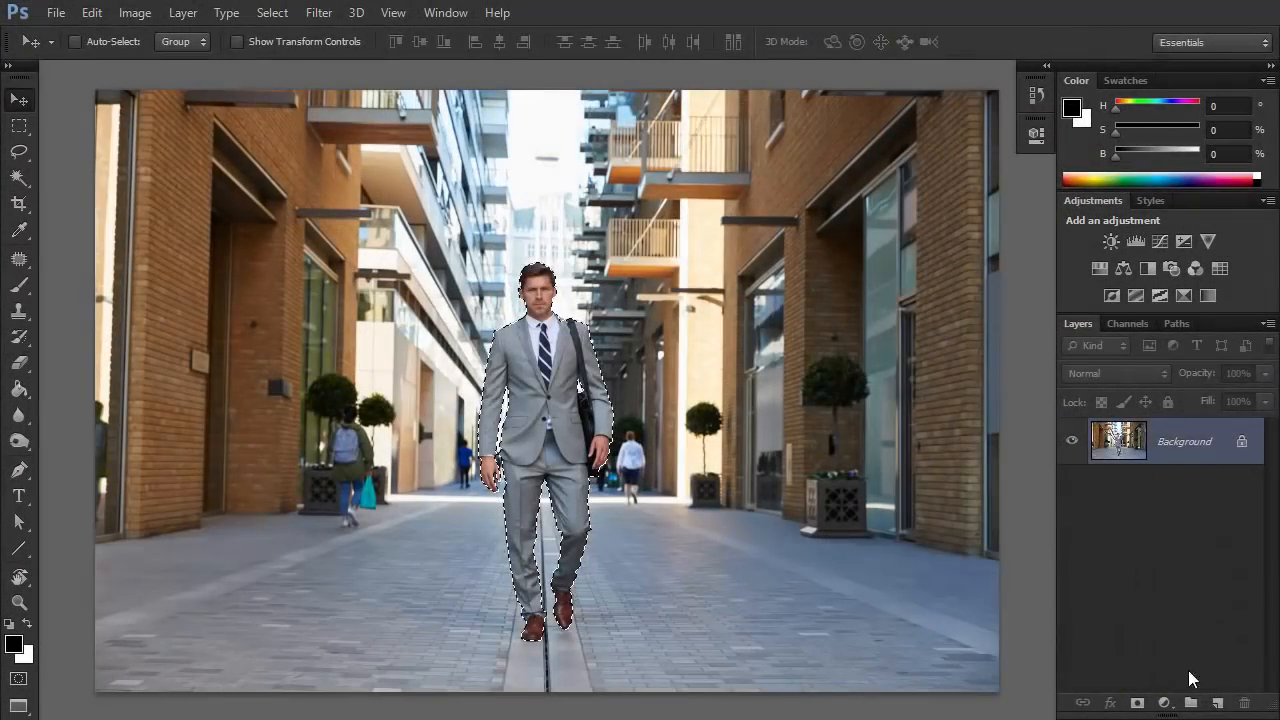
Fill the man's selection with black on a new layer using the Paint Bucket, and clear the selection.
left_click(1217, 703)
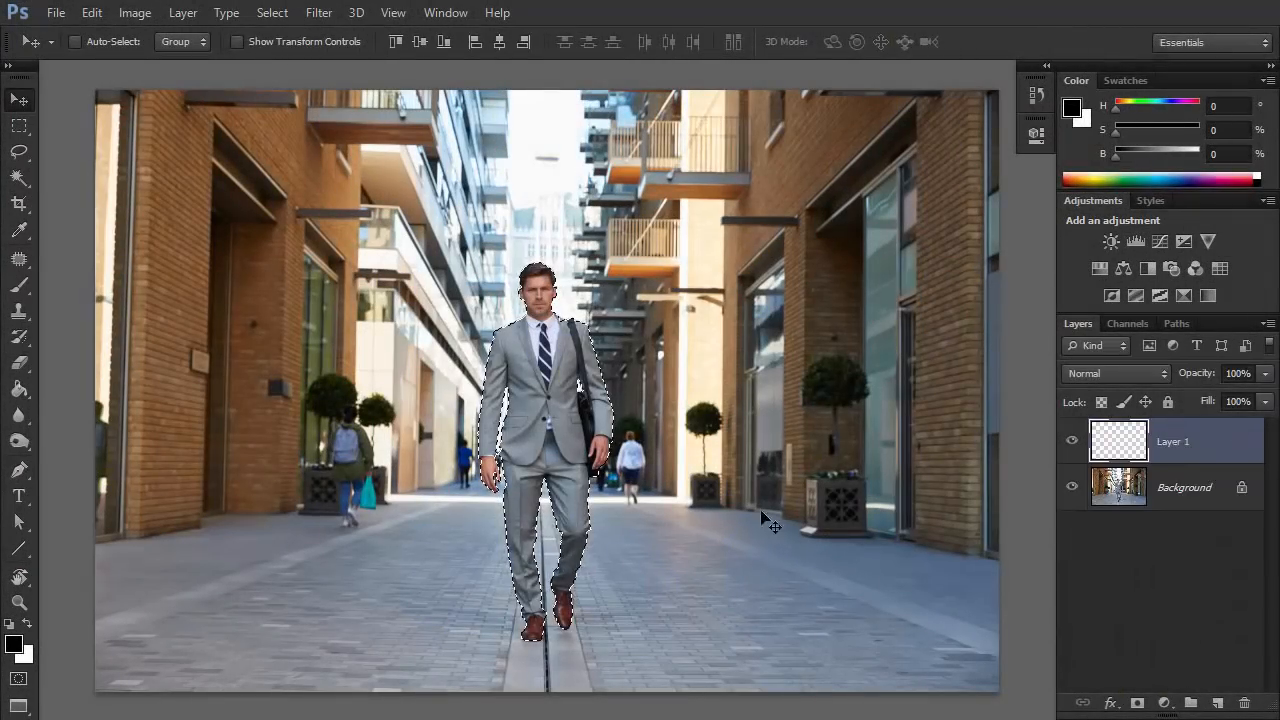
key("g")
left_click(568, 383)
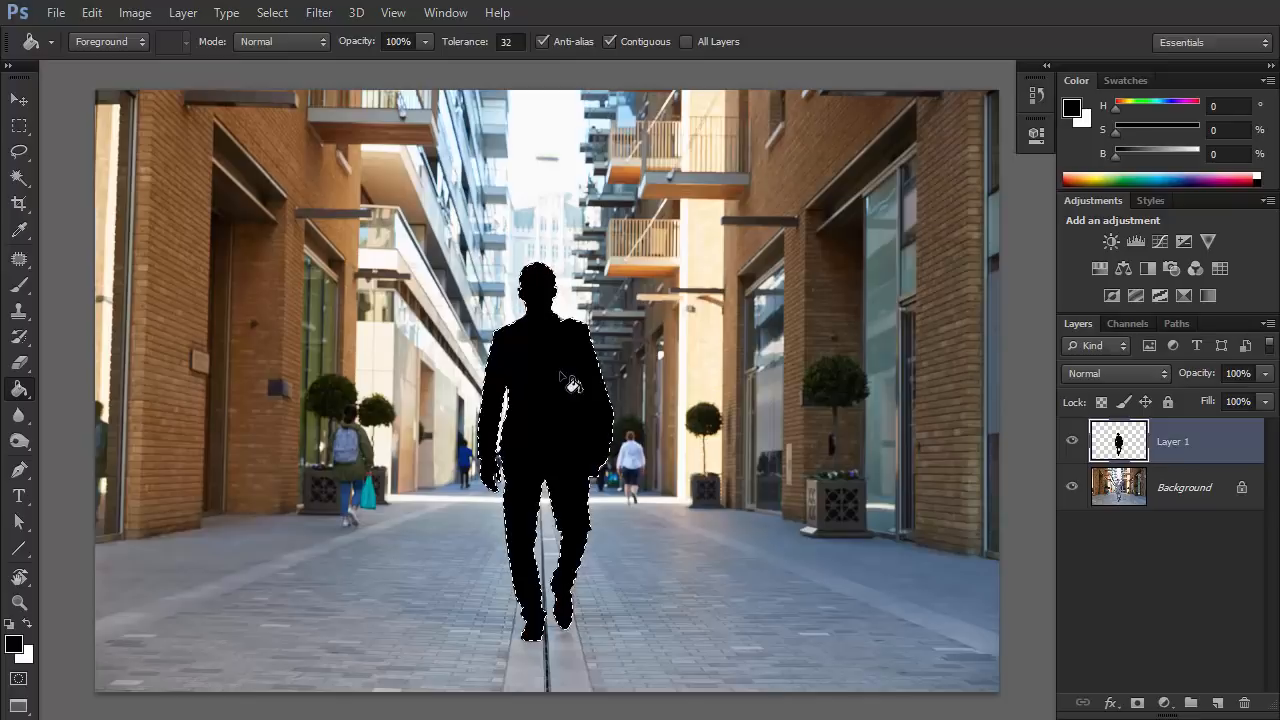
key("ctrl+d")
Rename the silhouette layer as mask 1.
double_click(1170, 441)
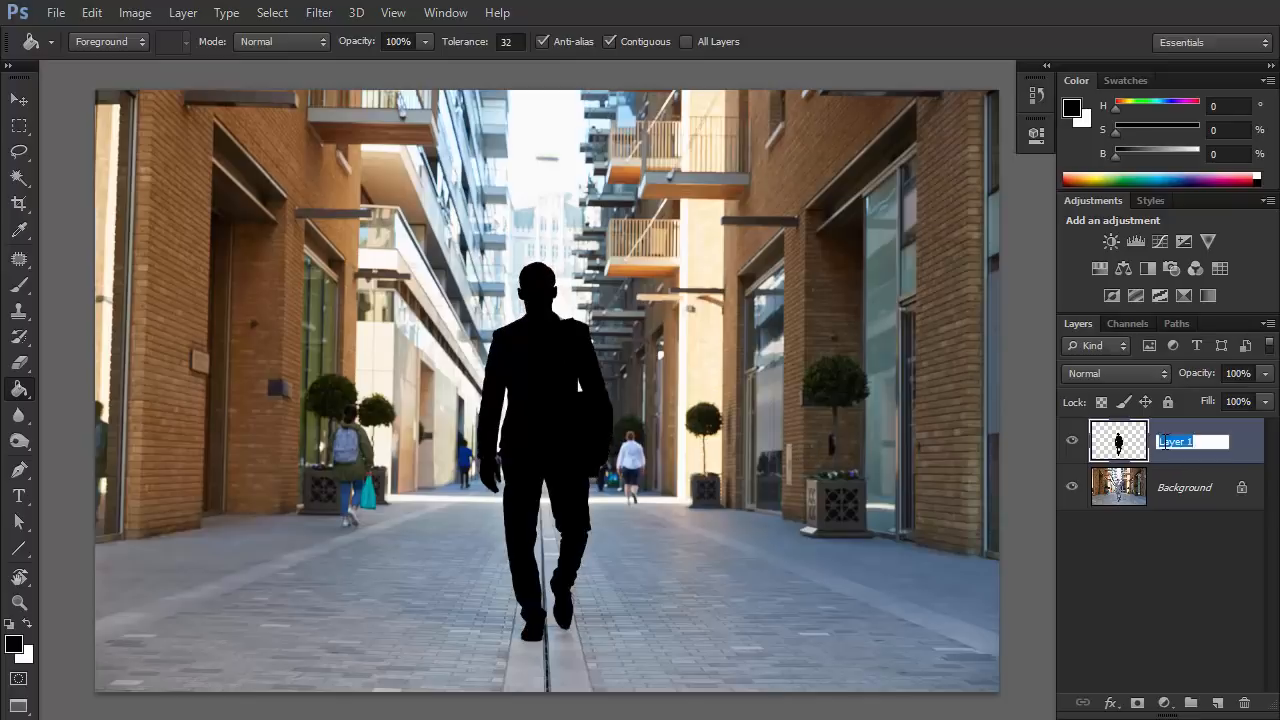
type("mask 1")
key("Return")
Add a layer above Background and draw a black-to-white linear gradient upward from the man's lower legs to the street's far end.
left_click(1183, 488)
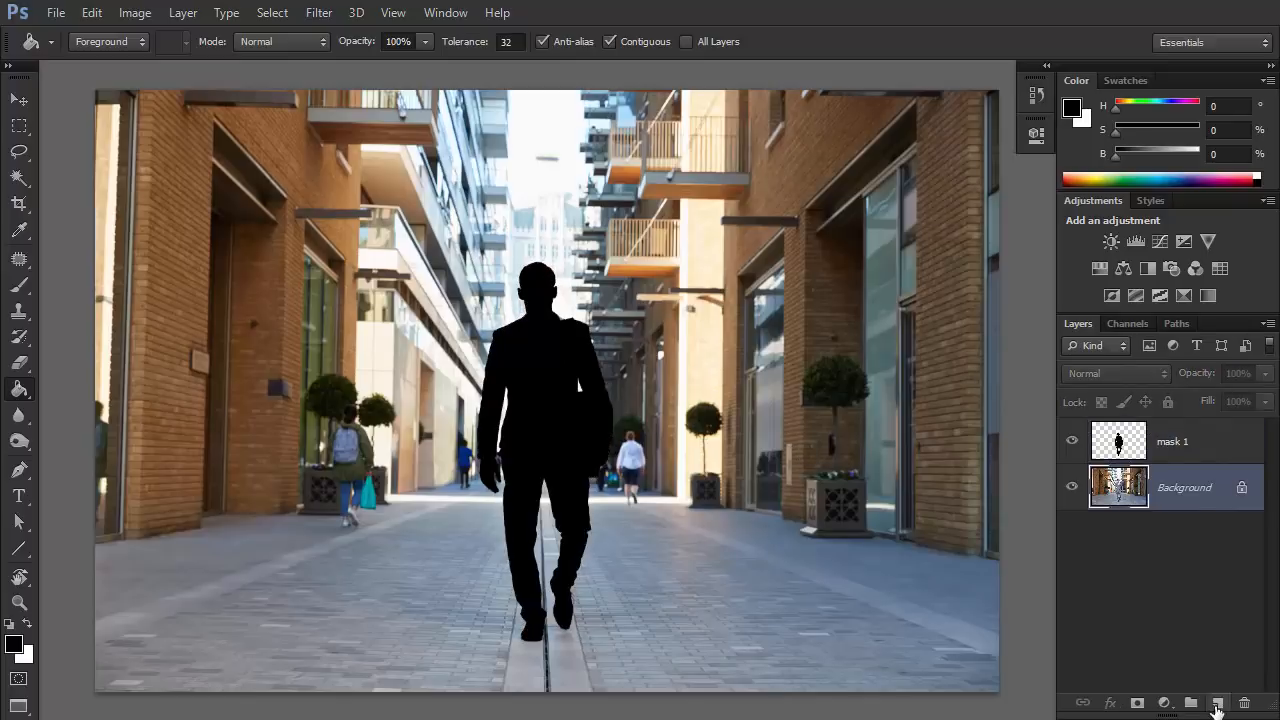
left_click(1217, 704)
right_click(27, 392)
left_click(90, 387)
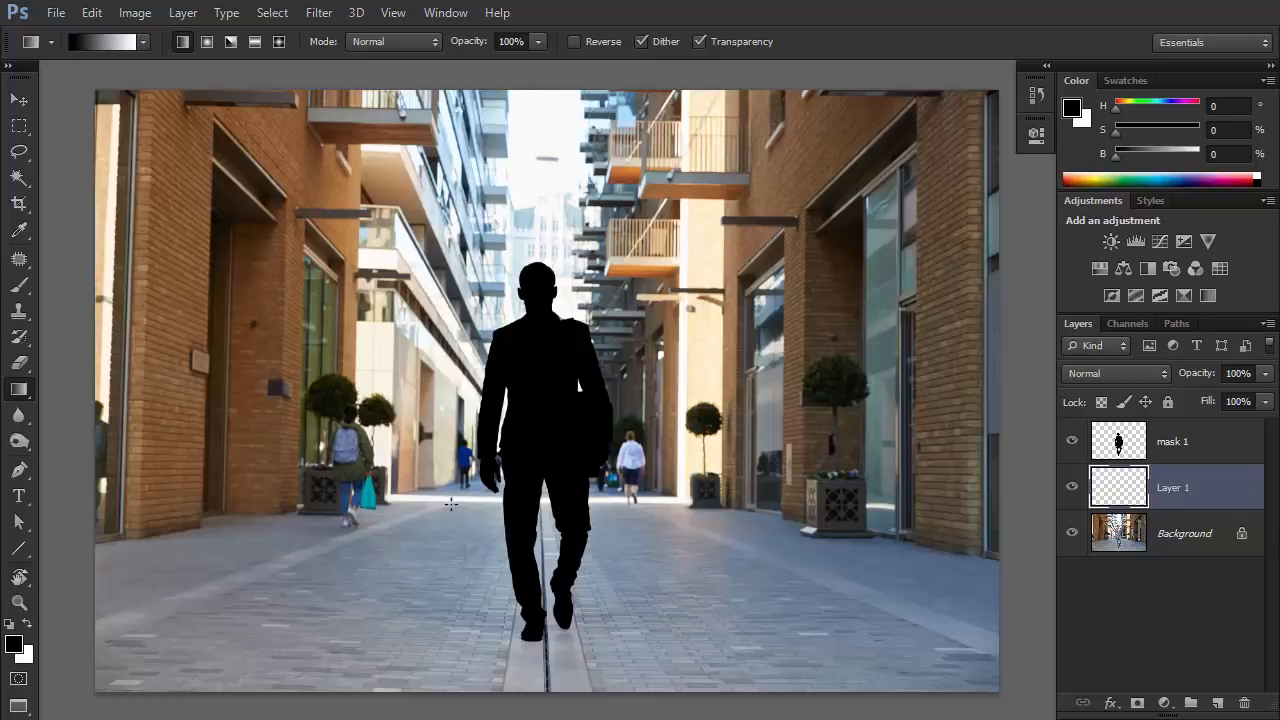
left_click_drag(451, 605, 452, 506)
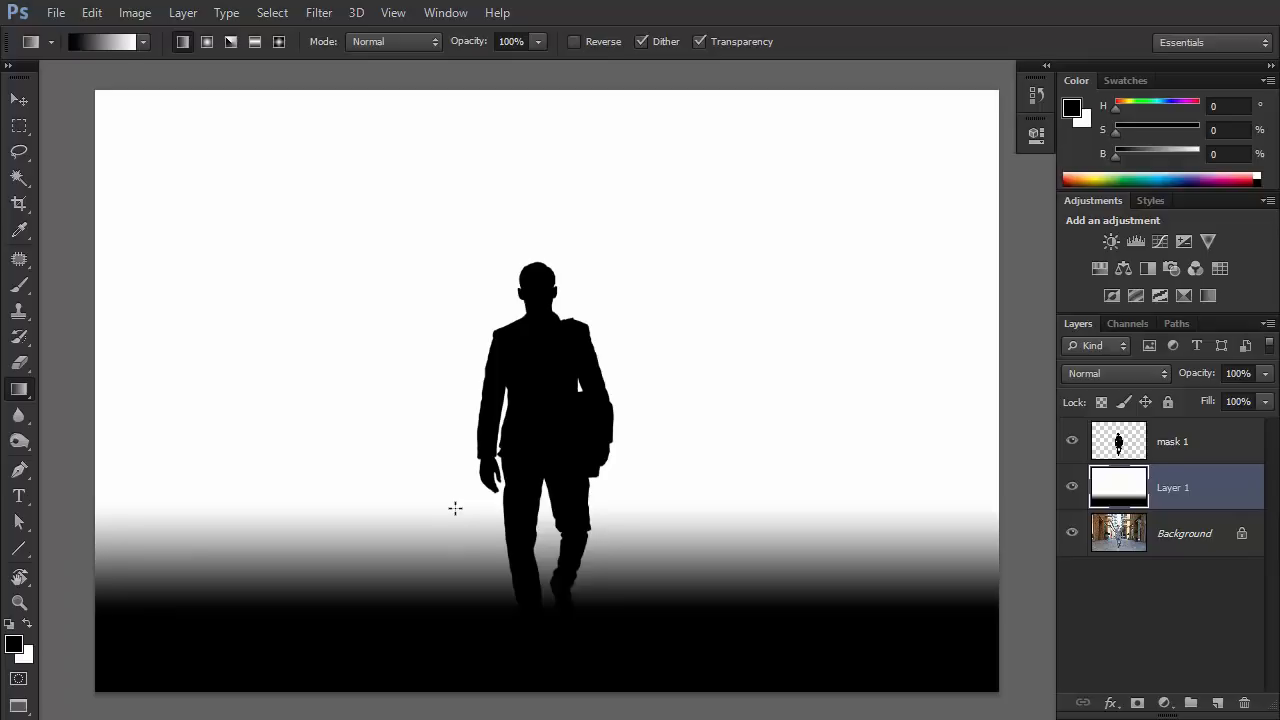
Rename the gradient layer as mask 2 and leave no layer selected.
double_click(1175, 488)
type("ma")
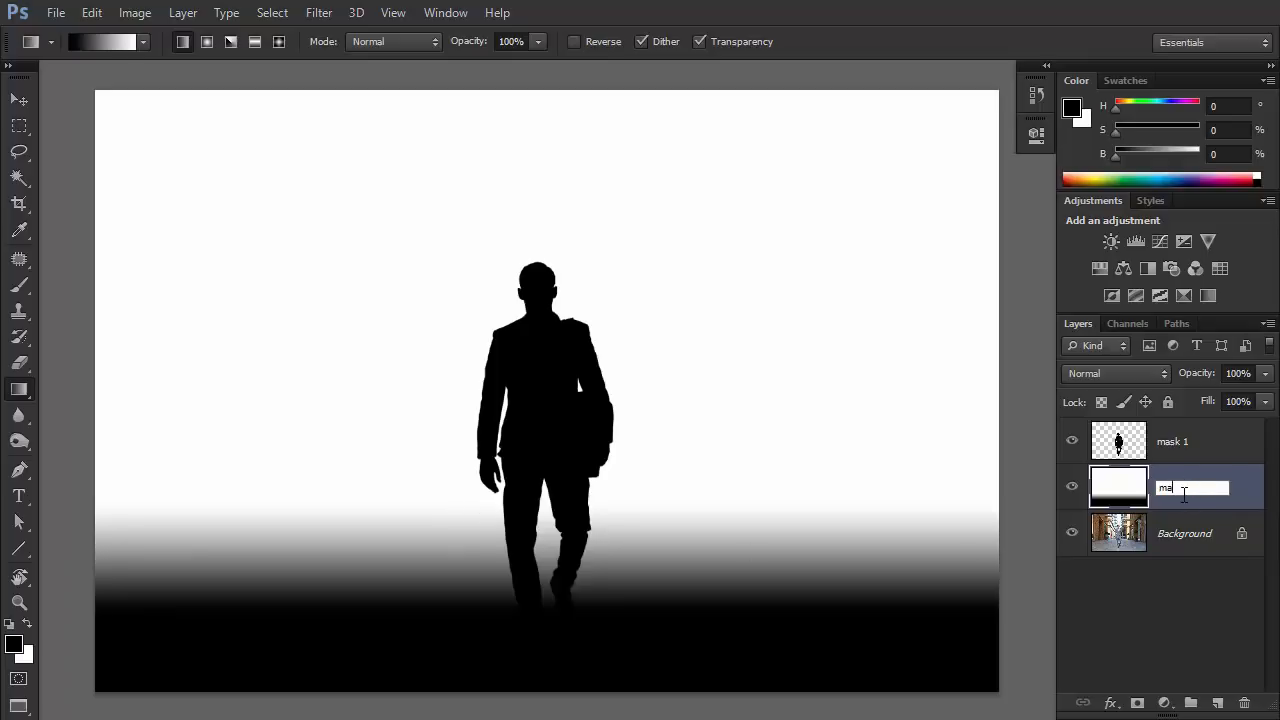
type("sk 2")
key("Return")
key("v")
left_click(1164, 588)
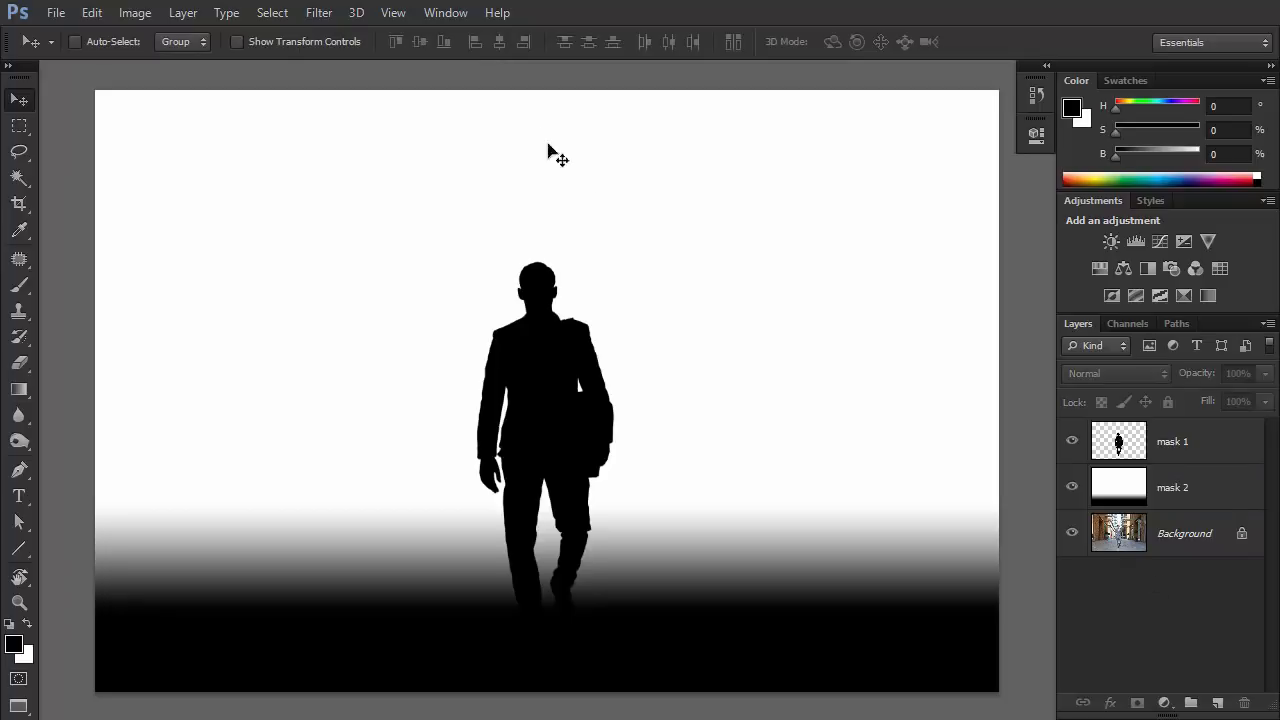
Start recording a new action named blur.
left_click(449, 16)
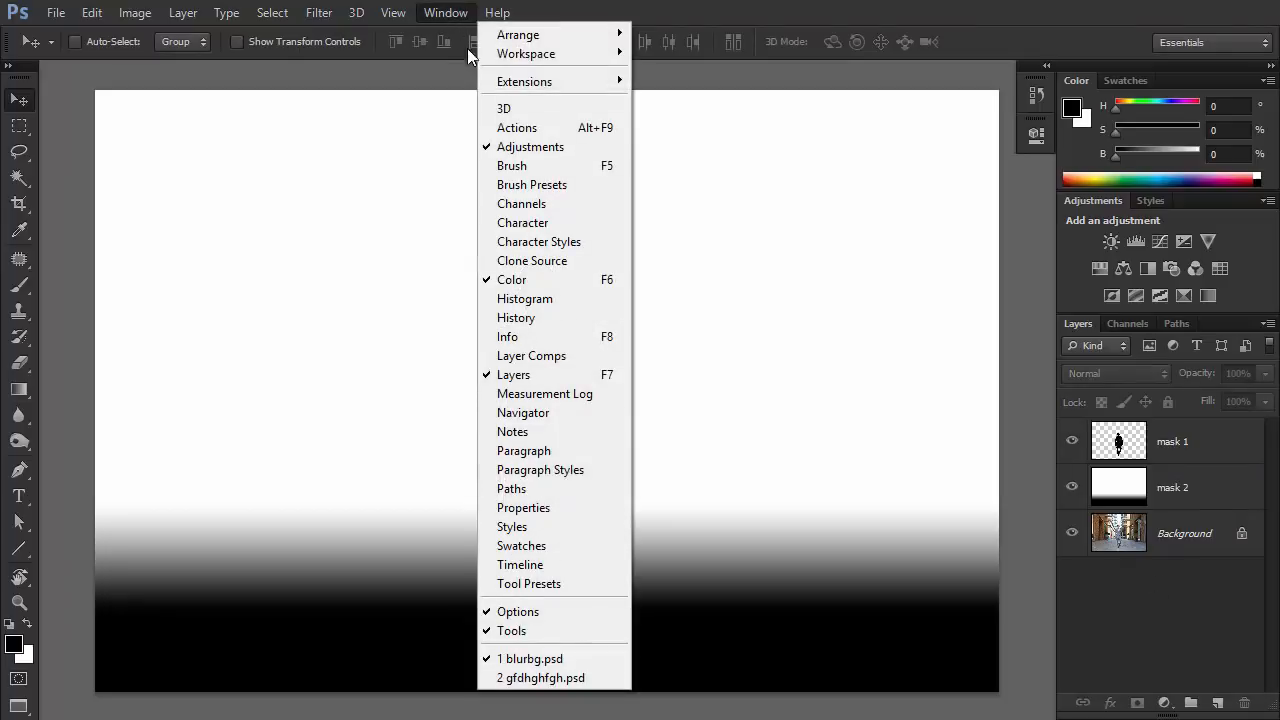
left_click(512, 128)
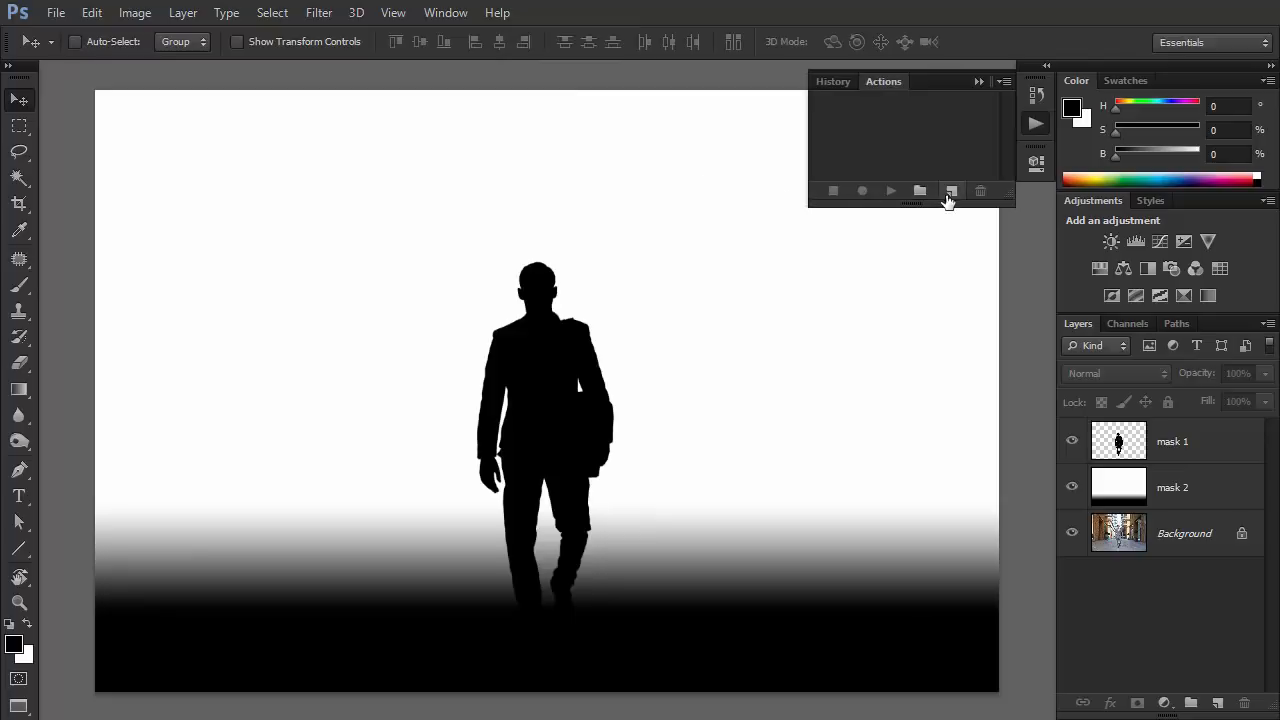
left_click(948, 195)
type("blu")
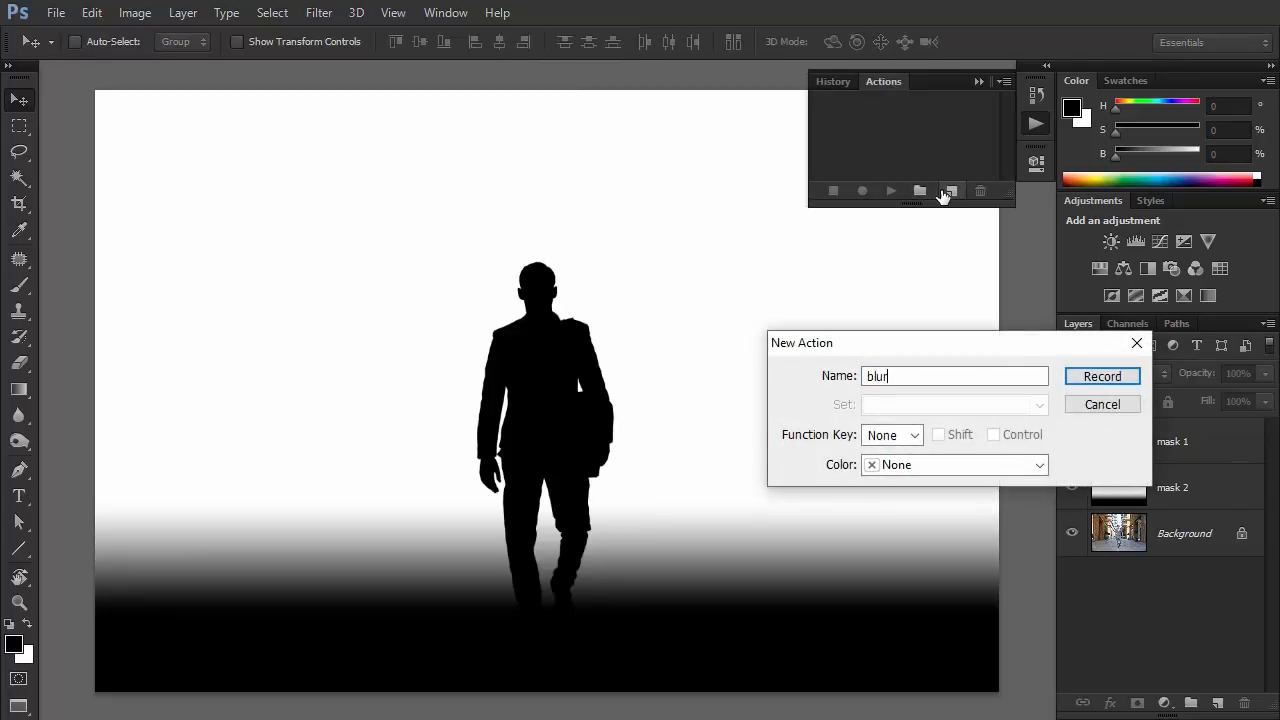
type("r")
key("Return")
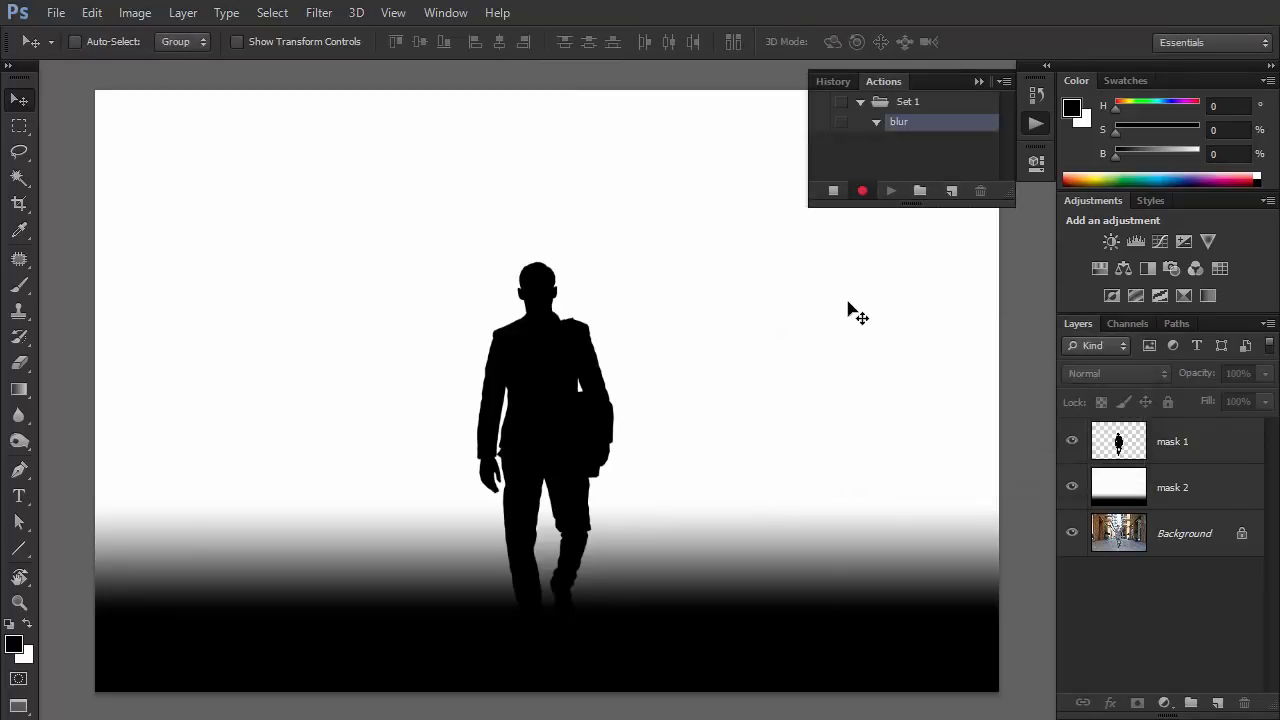
Resize the image to a width of 5000 pixels with proportions constrained.
left_click(134, 12)
left_click(172, 160)
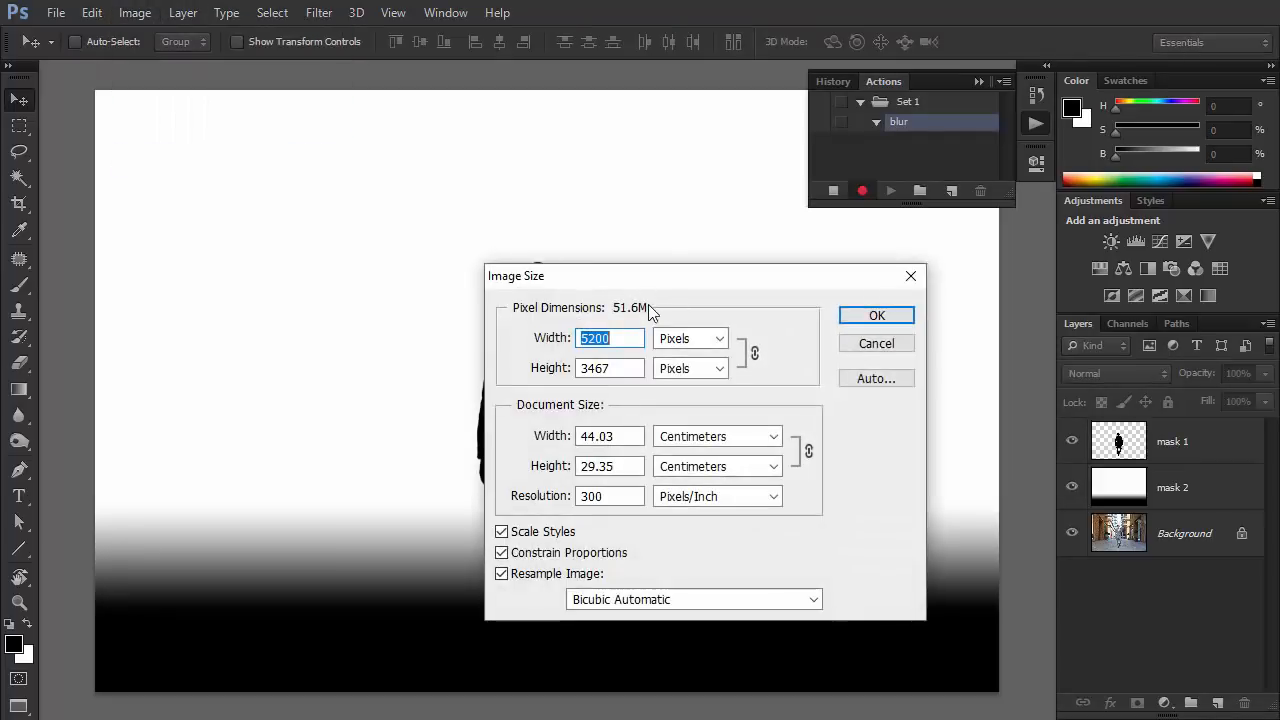
type("5000")
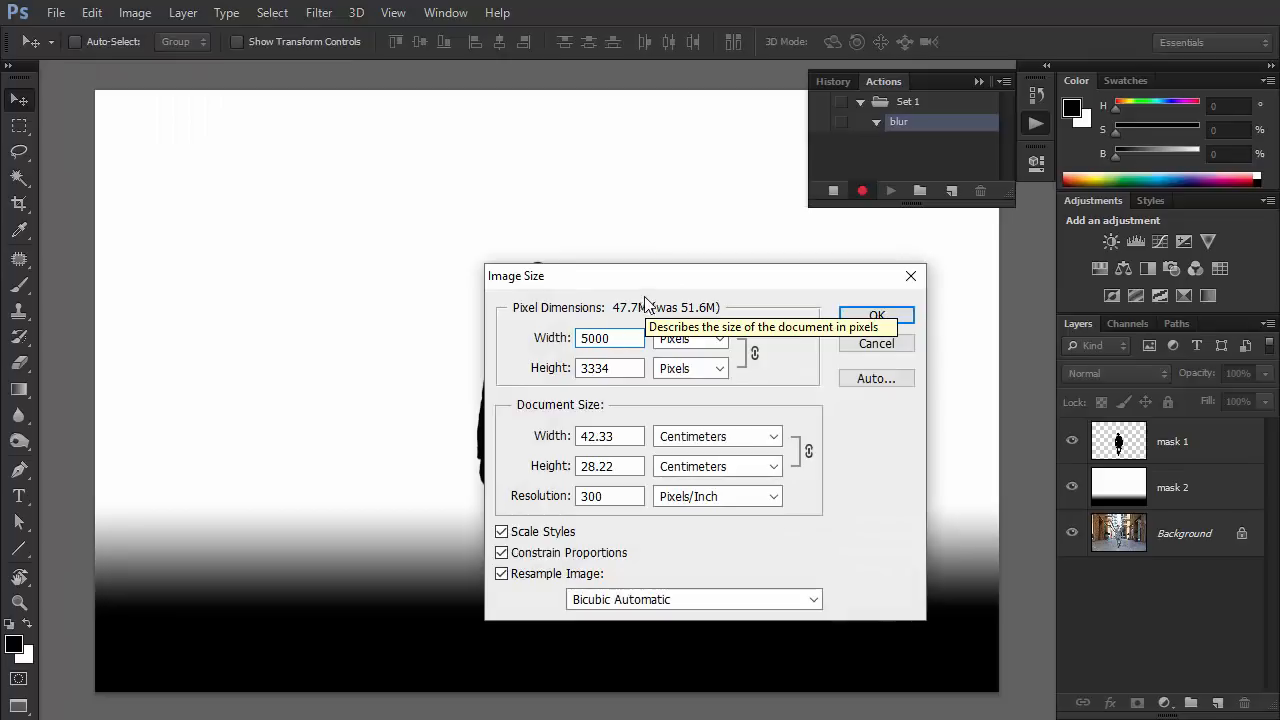
left_click(877, 316)
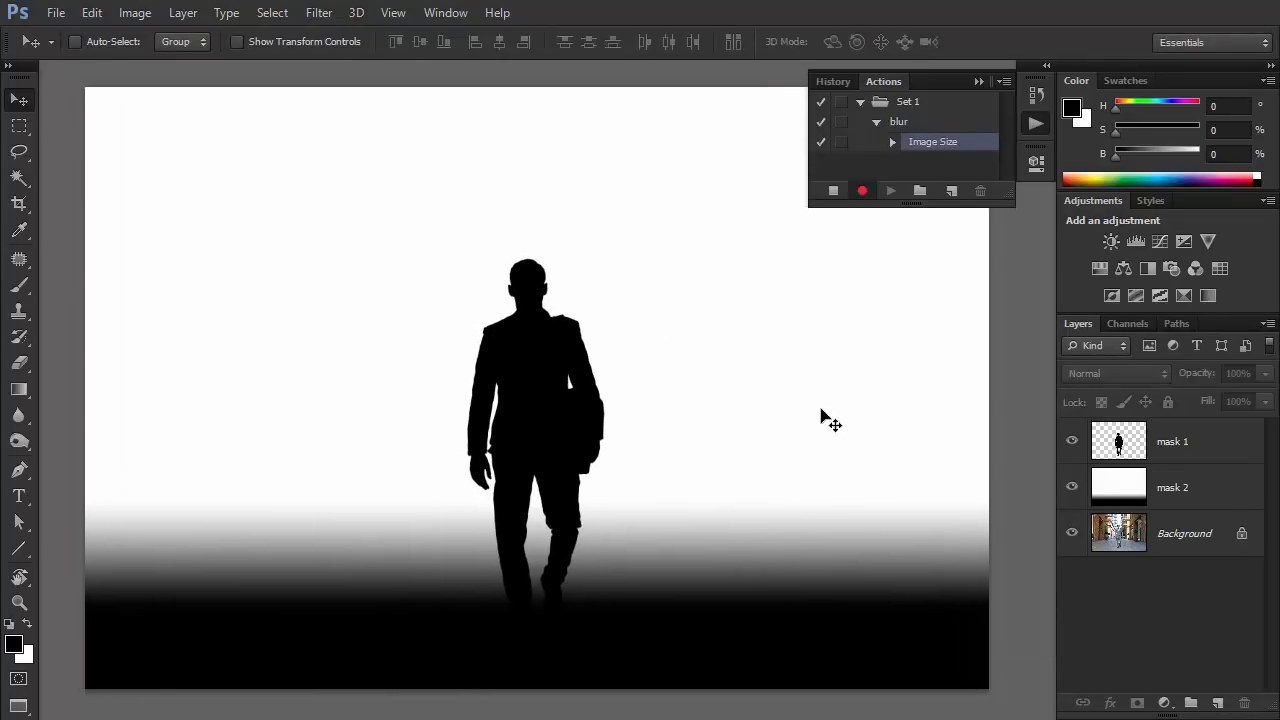
Copy the whole canvas merged and paste it into a new alpha channel.
key("ctrl+a")
left_click(88, 13)
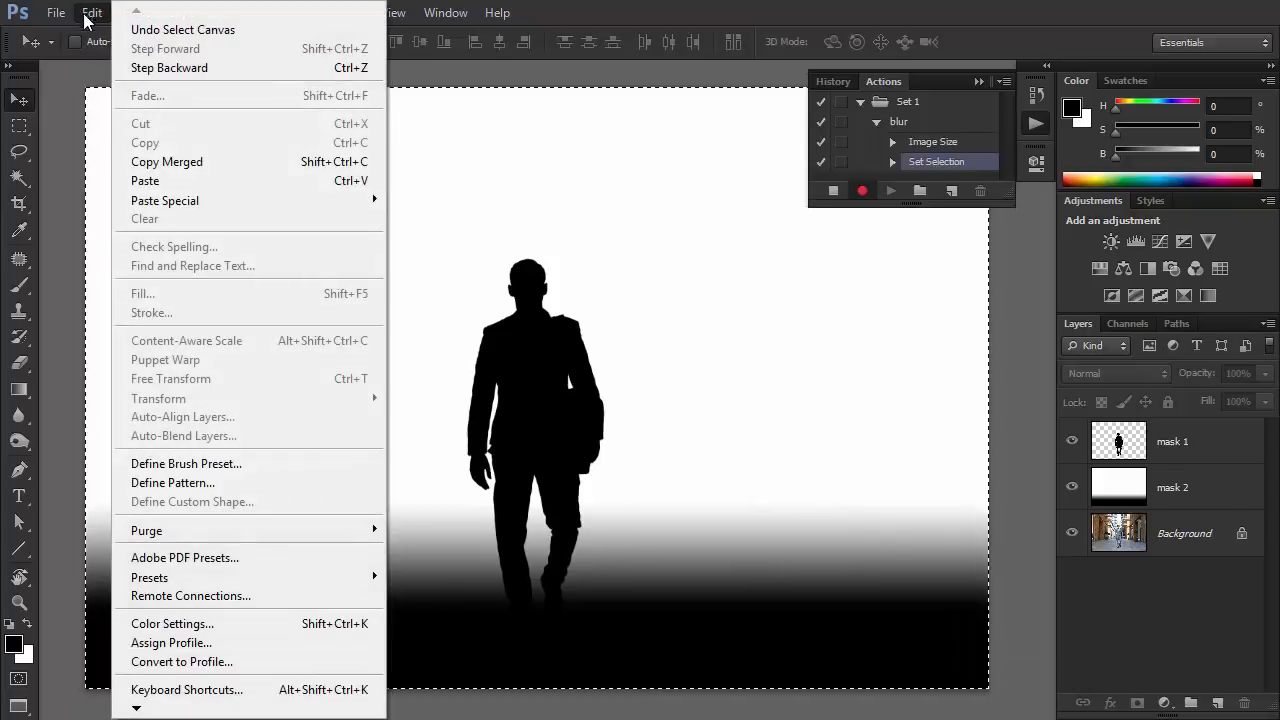
left_click(160, 161)
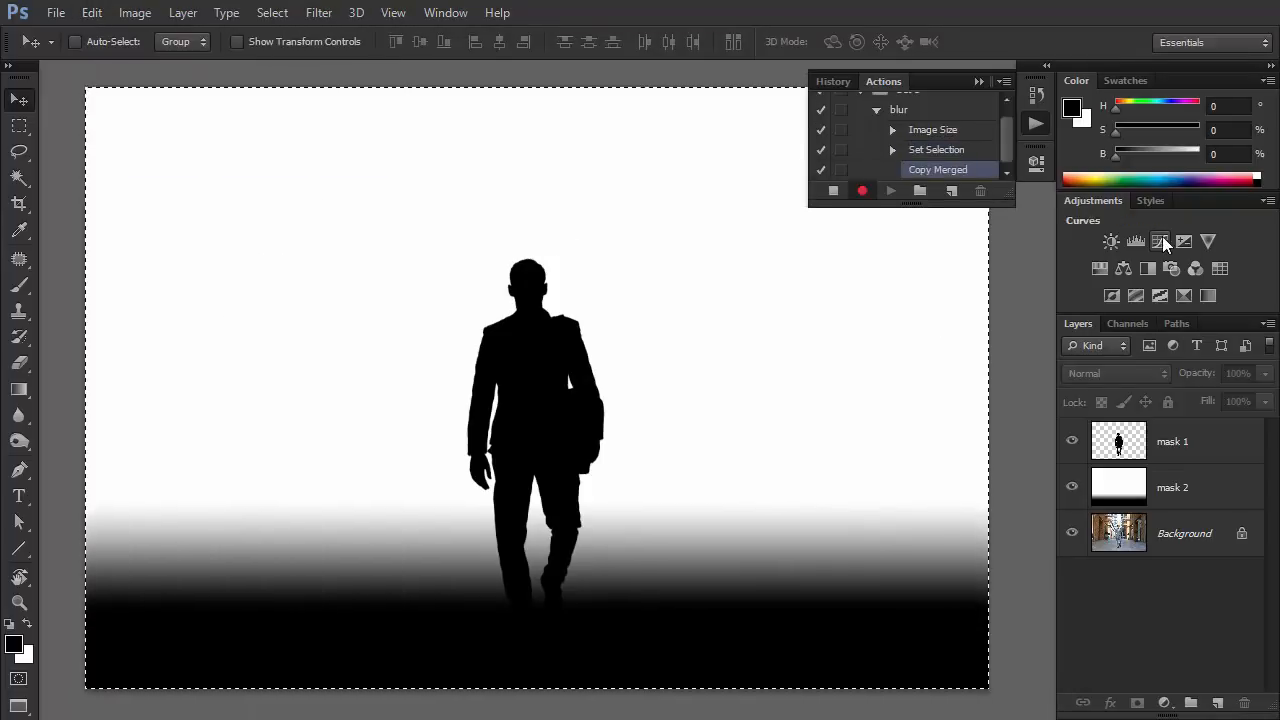
left_click(1146, 323)
left_click(1215, 702)
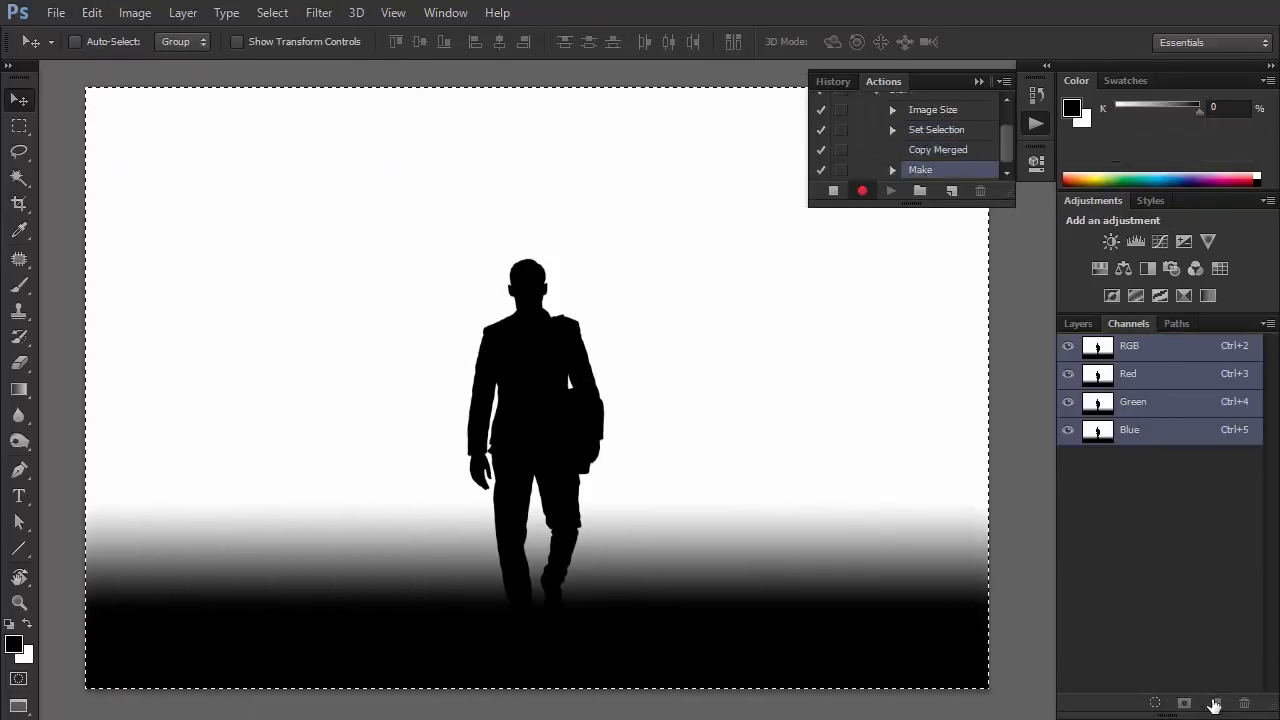
key("ctrl+v")
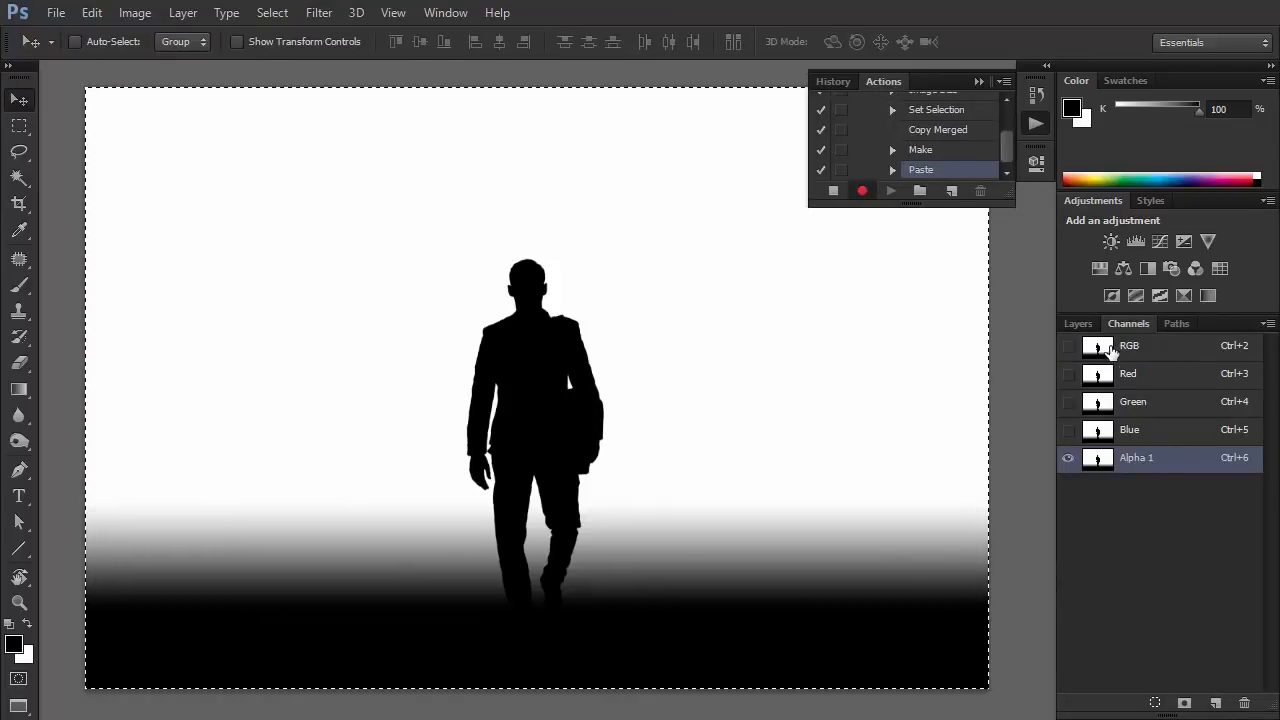
Reactivate the RGB composite channel and hide the mask 1 layer.
left_click(1108, 350)
left_click(1090, 325)
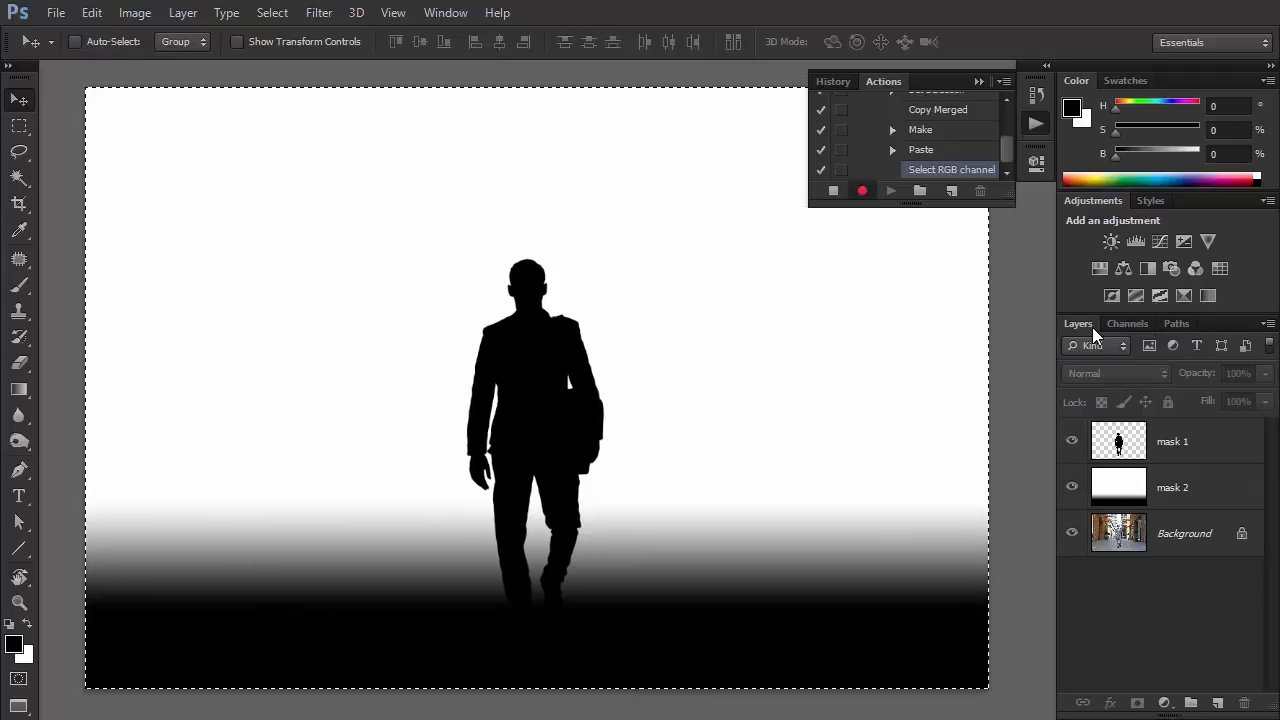
left_click(1073, 440)
left_click(1072, 441)
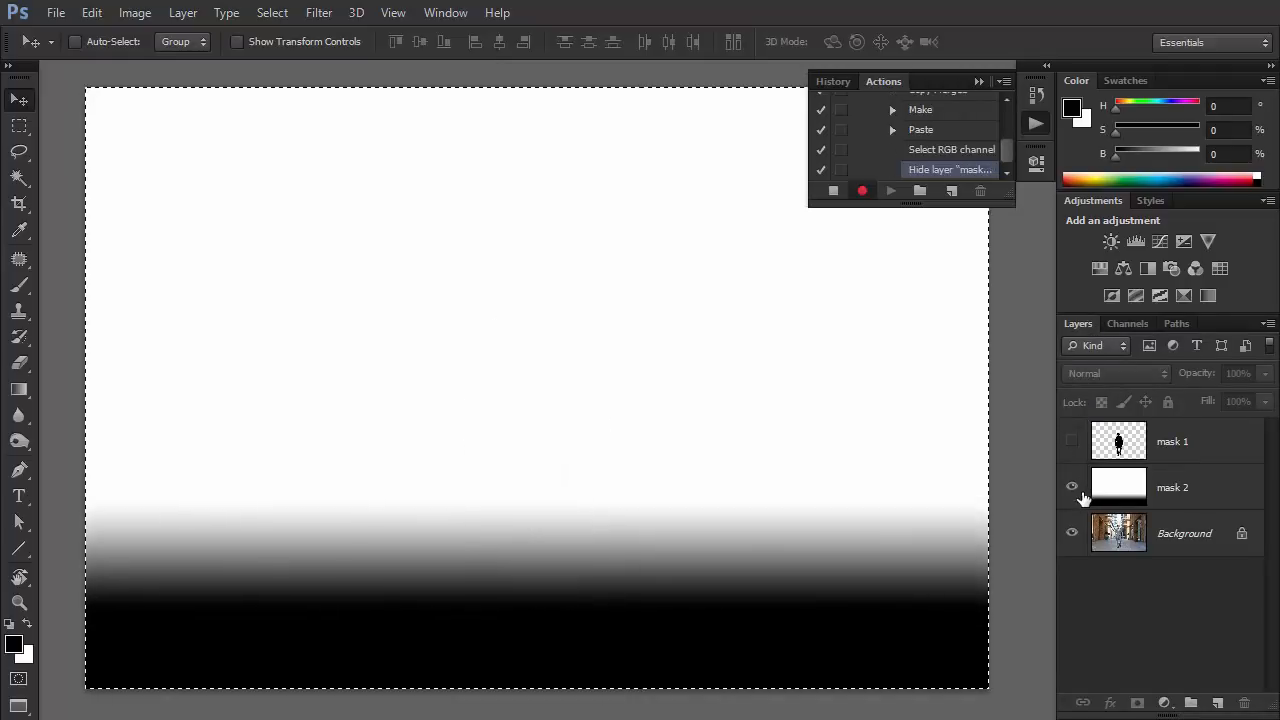
Hide the mask 2 layer, clear the selection and duplicate the Background layer.
left_click(1072, 487)
key("ctrl+d")
right_click(1198, 540)
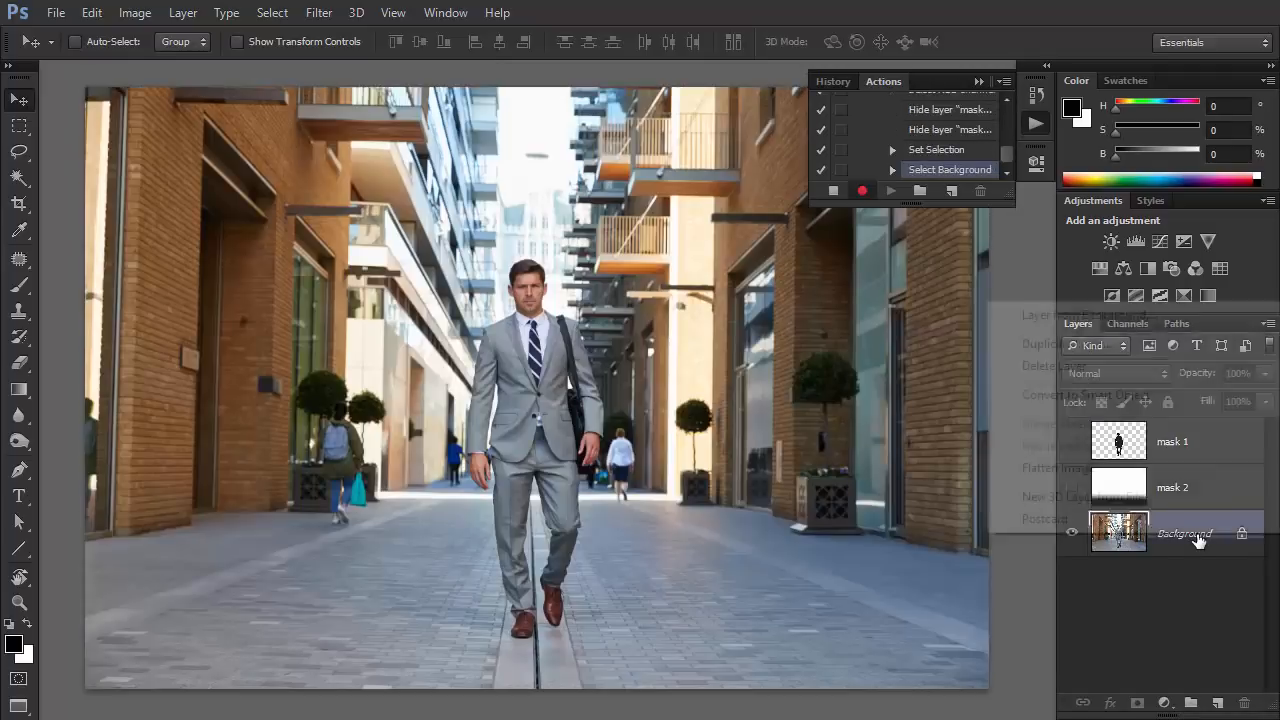
left_click(1092, 342)
key("Return")
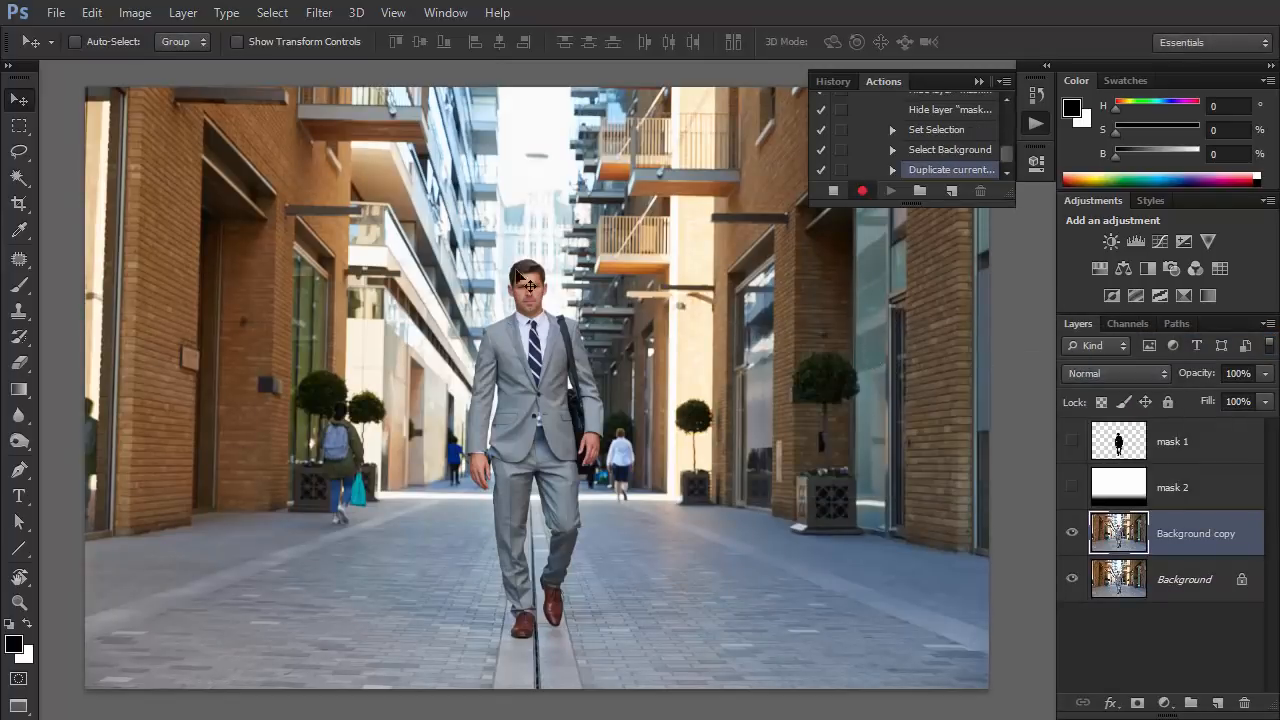
Apply Lens Blur to the Background copy layer with Alpha 1 as the depth map source and a radius of 59.
left_click(319, 14)
mouse_move(362, 216)
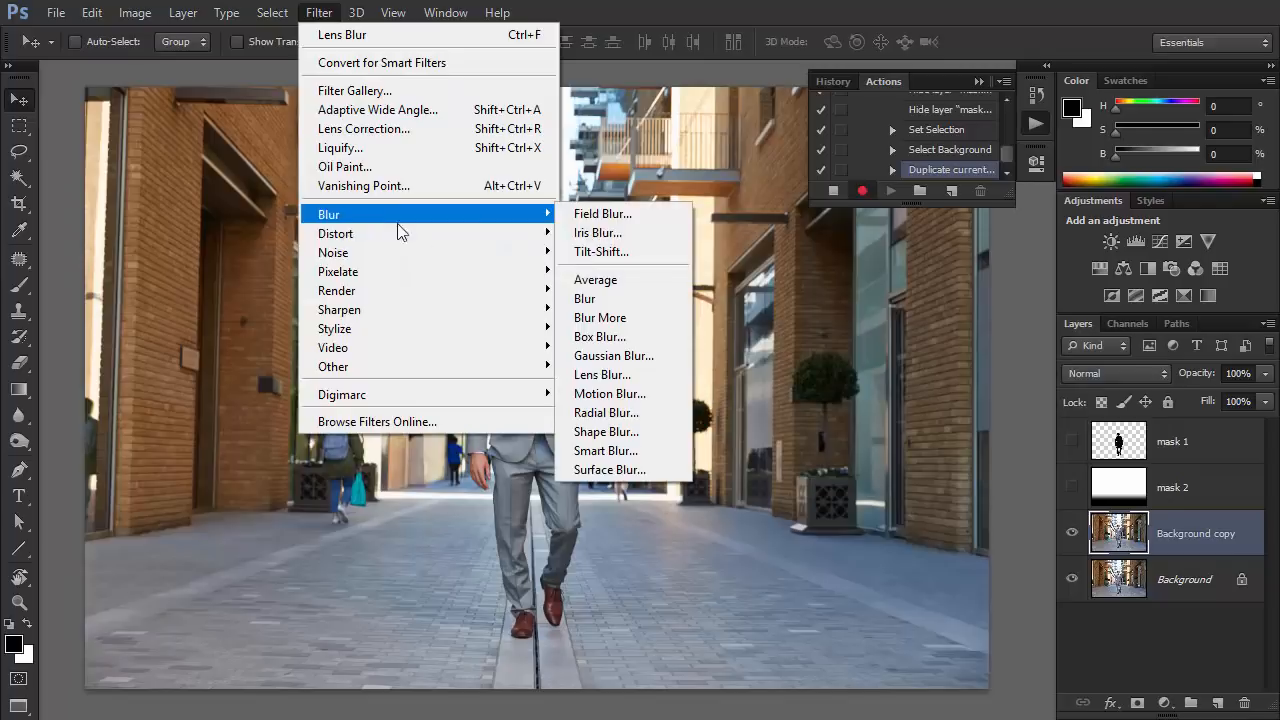
left_click(606, 372)
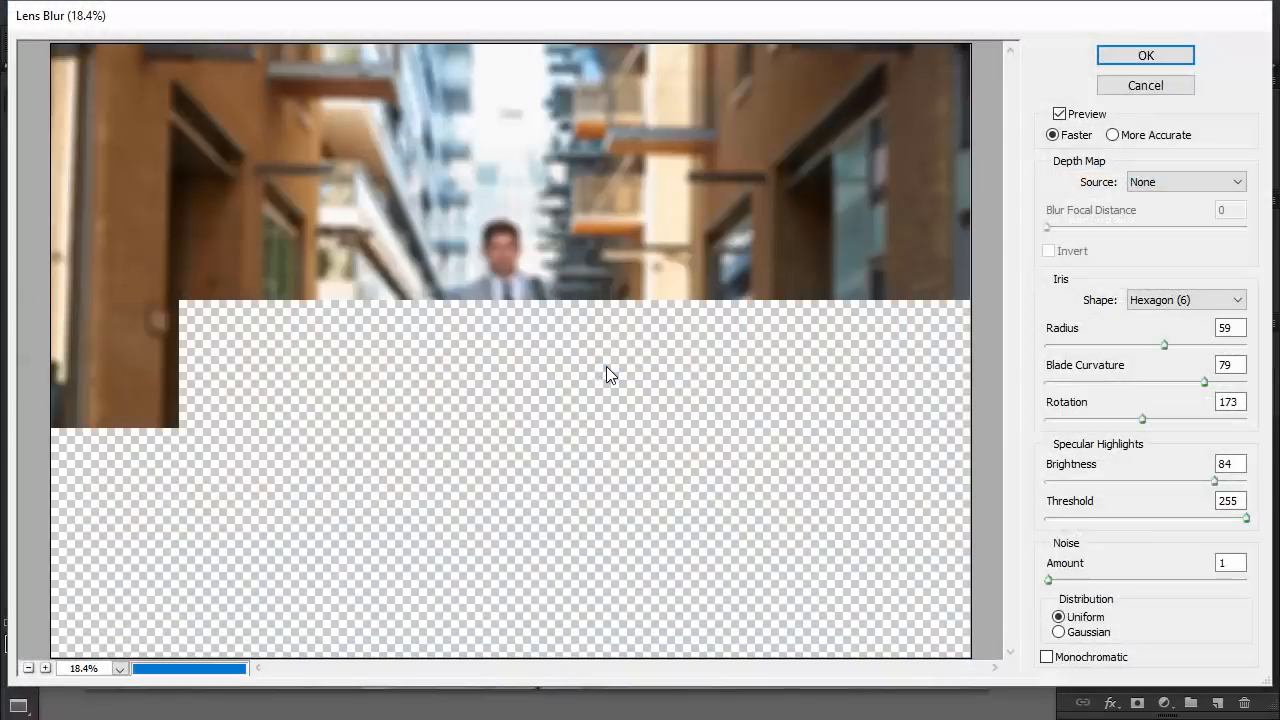
left_click(1167, 181)
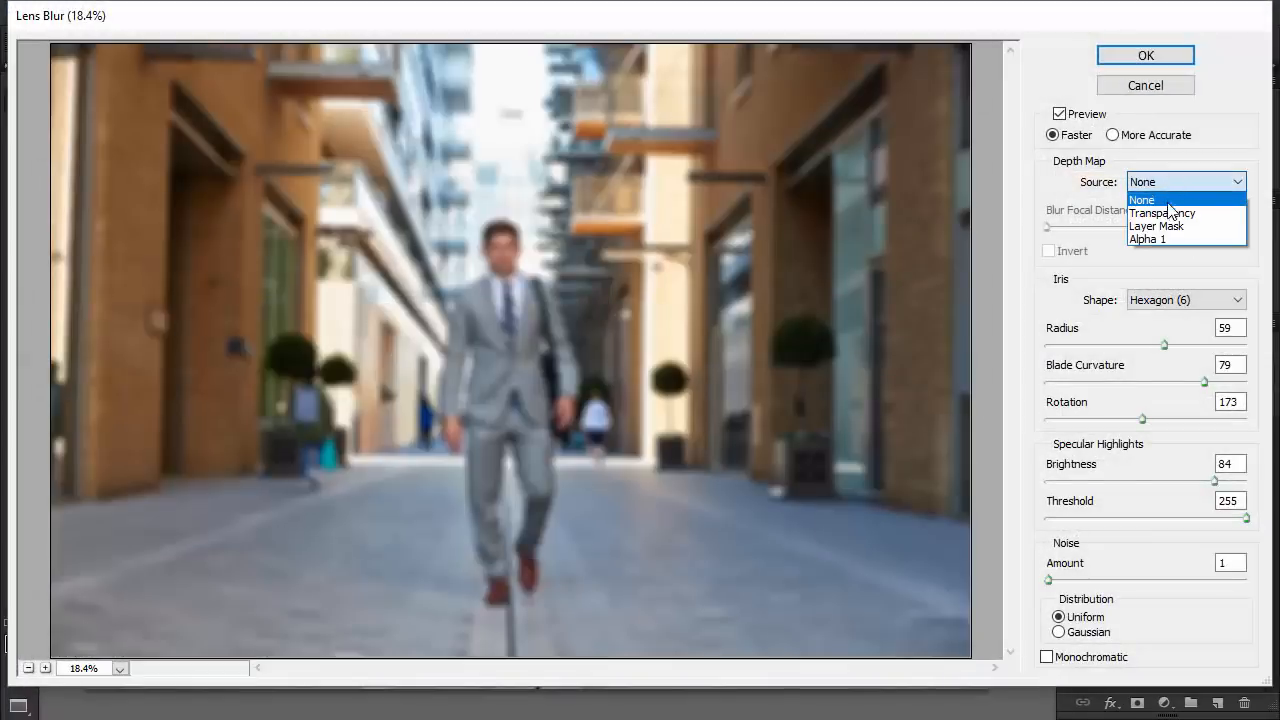
left_click(1168, 239)
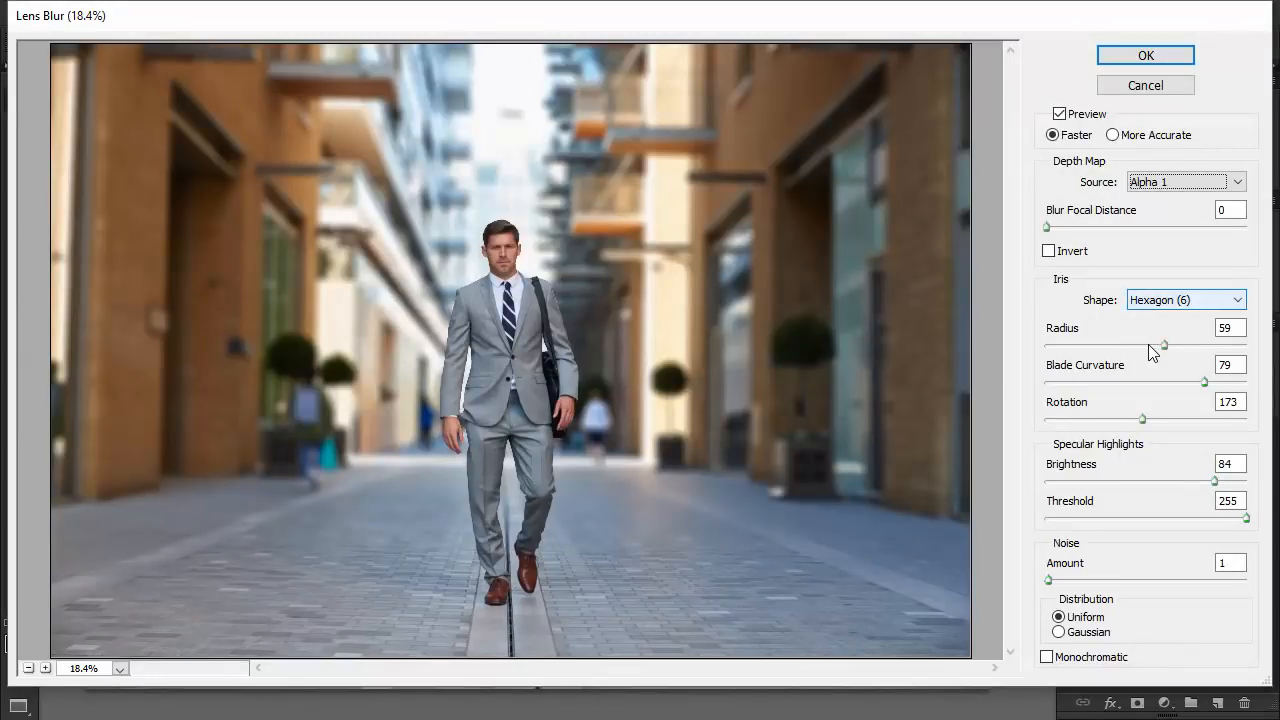
left_click_drag(1164, 344, 1167, 345)
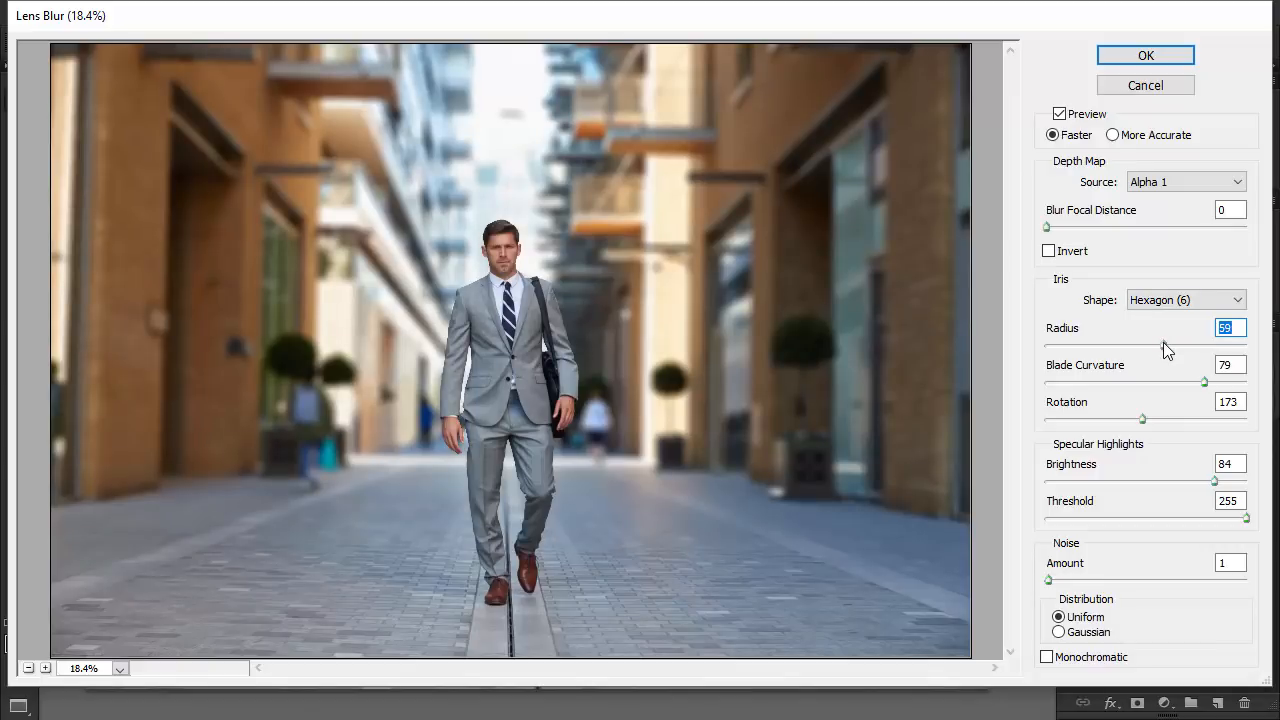
left_click(1125, 56)
Load the mask 1 silhouette as a selection around the man and expand it by 10 pixels.
key("z")
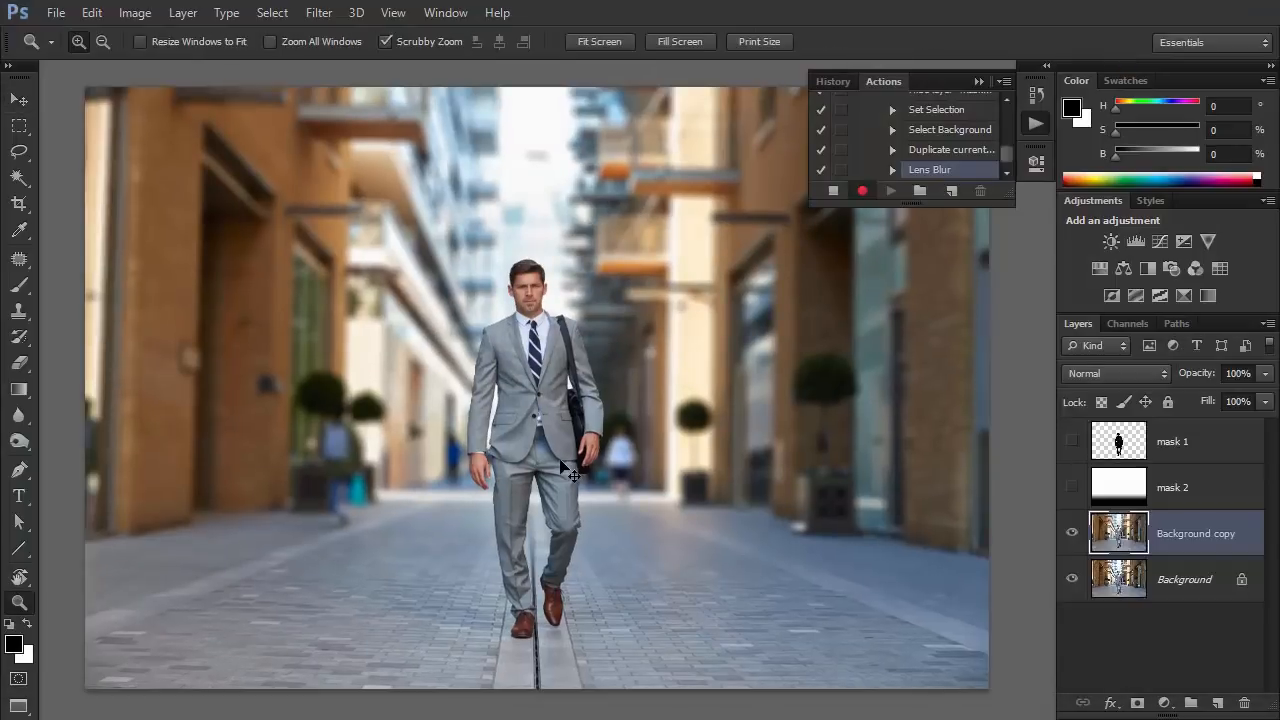
left_click(562, 460)
left_click_drag(629, 493, 625, 456)
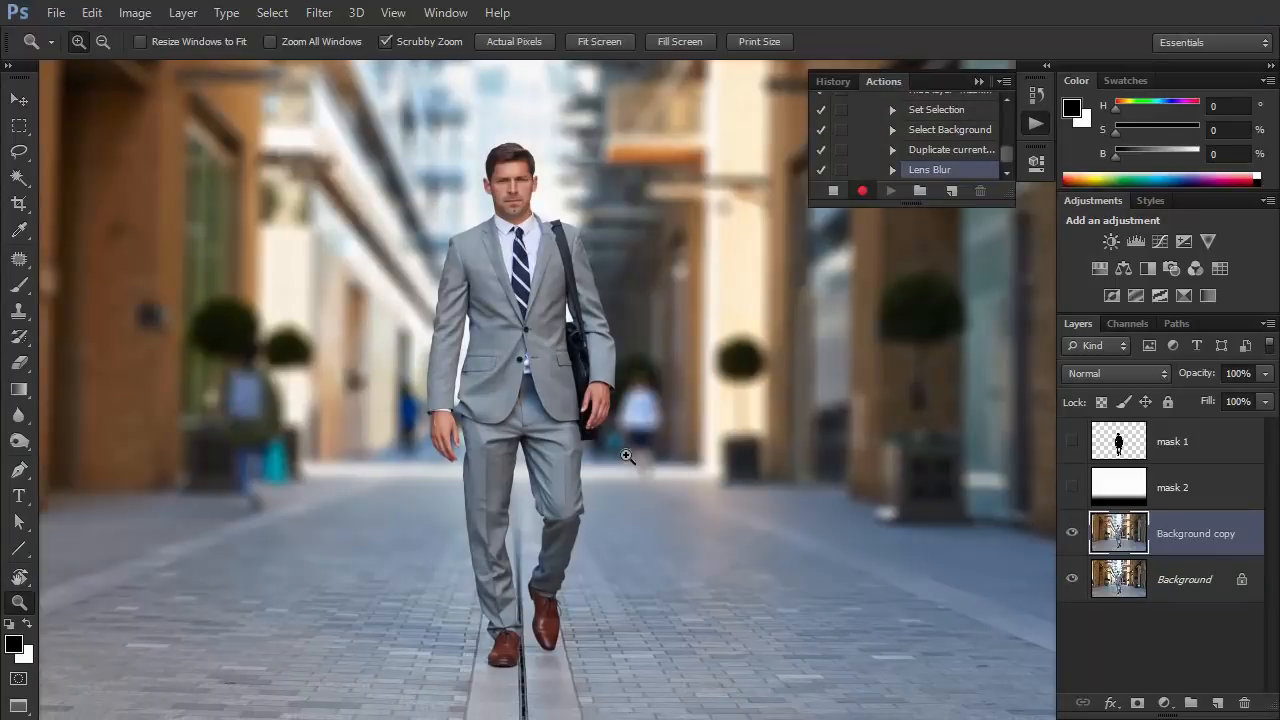
key("v")
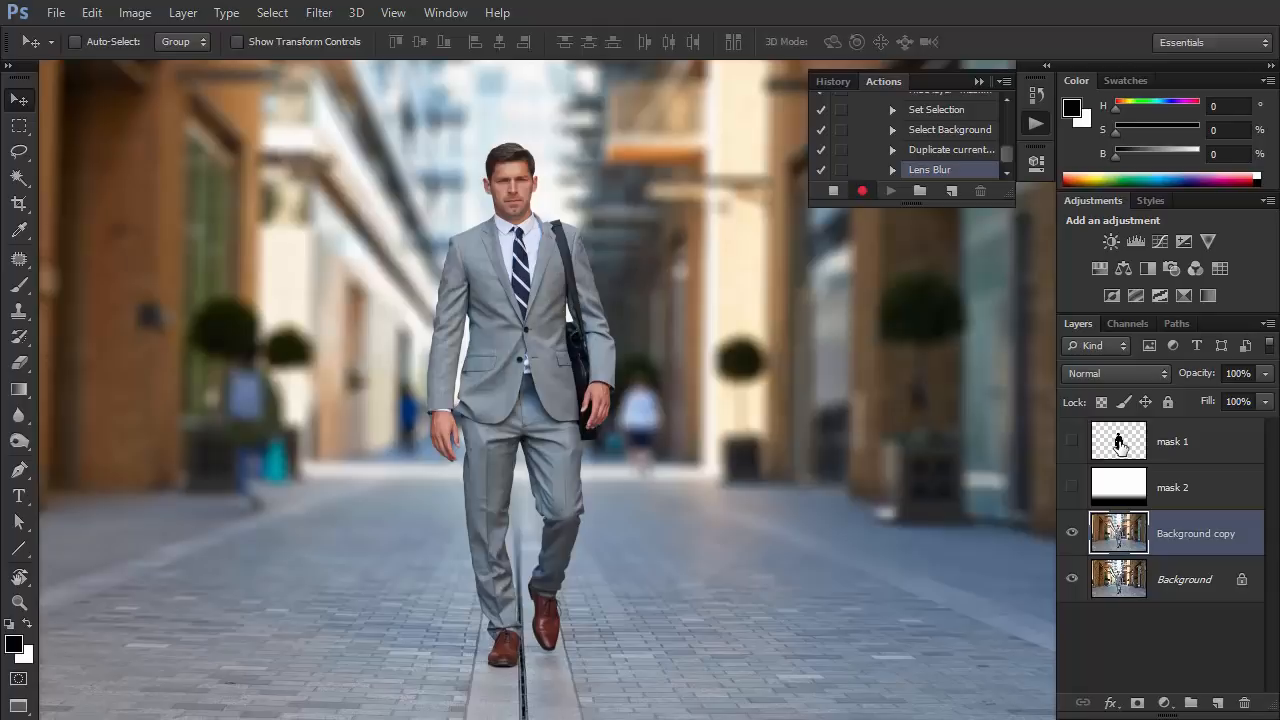
left_click(1119, 444, "ctrl")
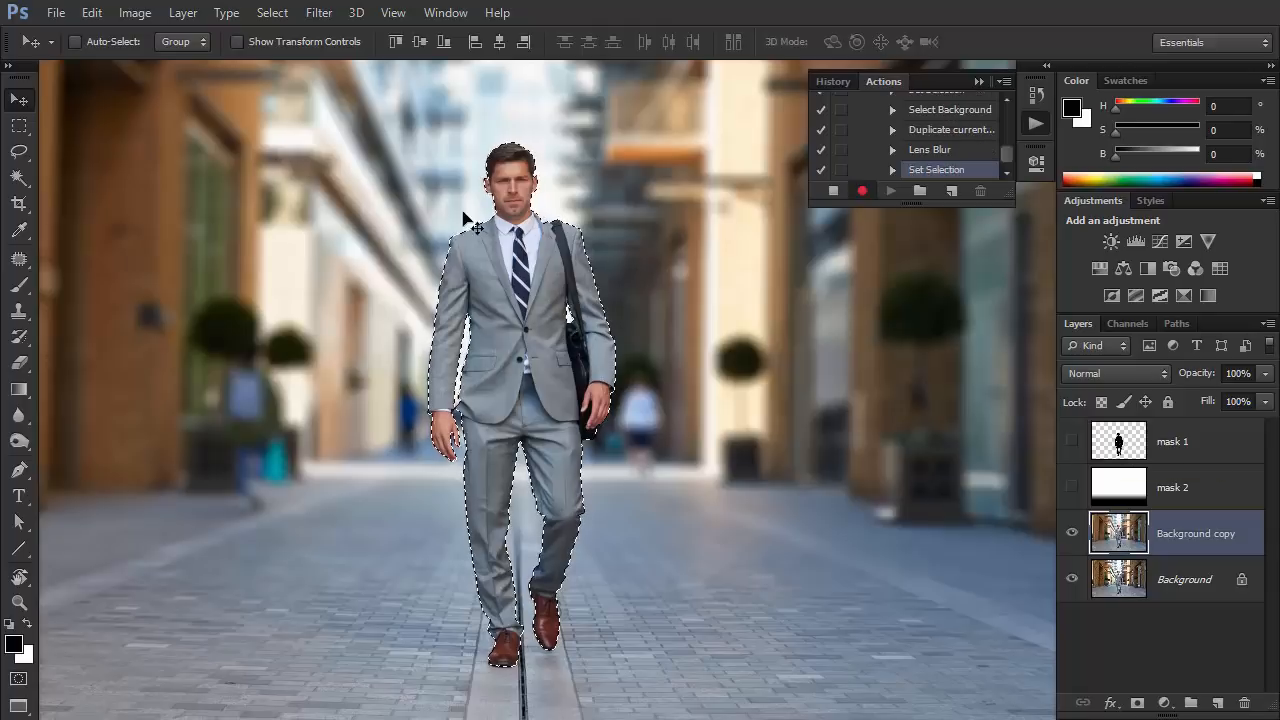
left_click(270, 12)
mouse_move(313, 229)
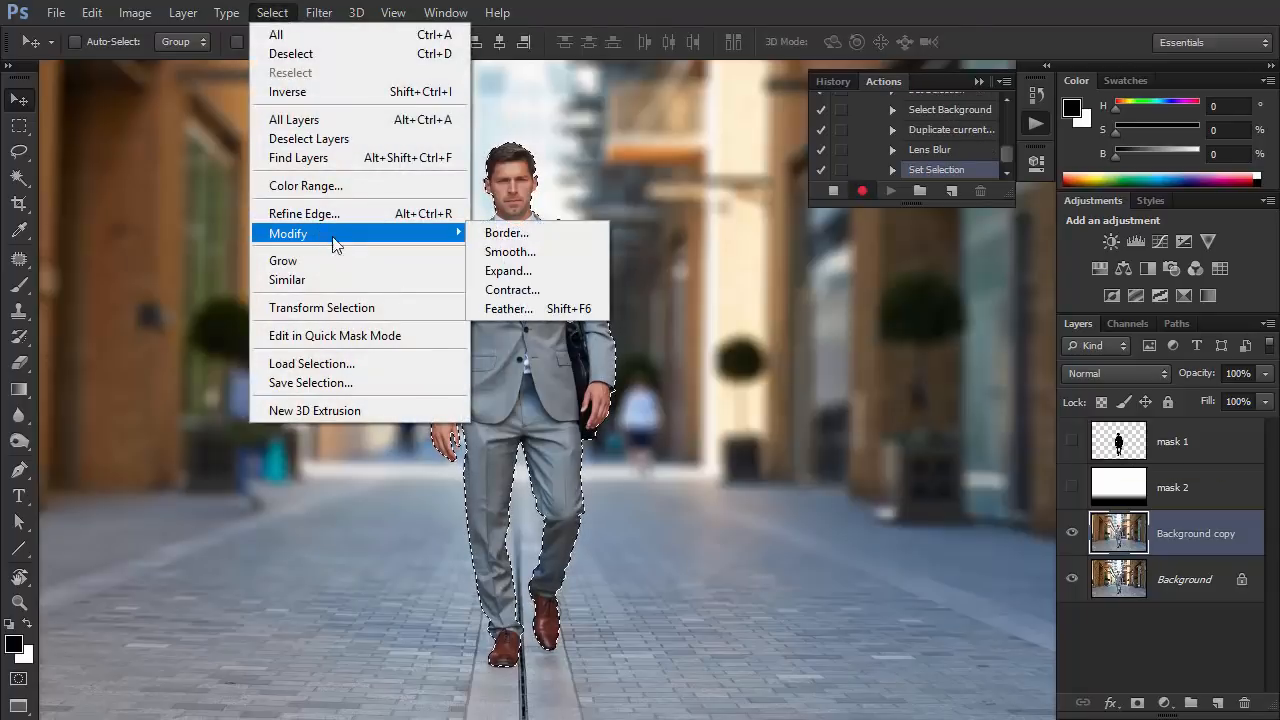
left_click(508, 271)
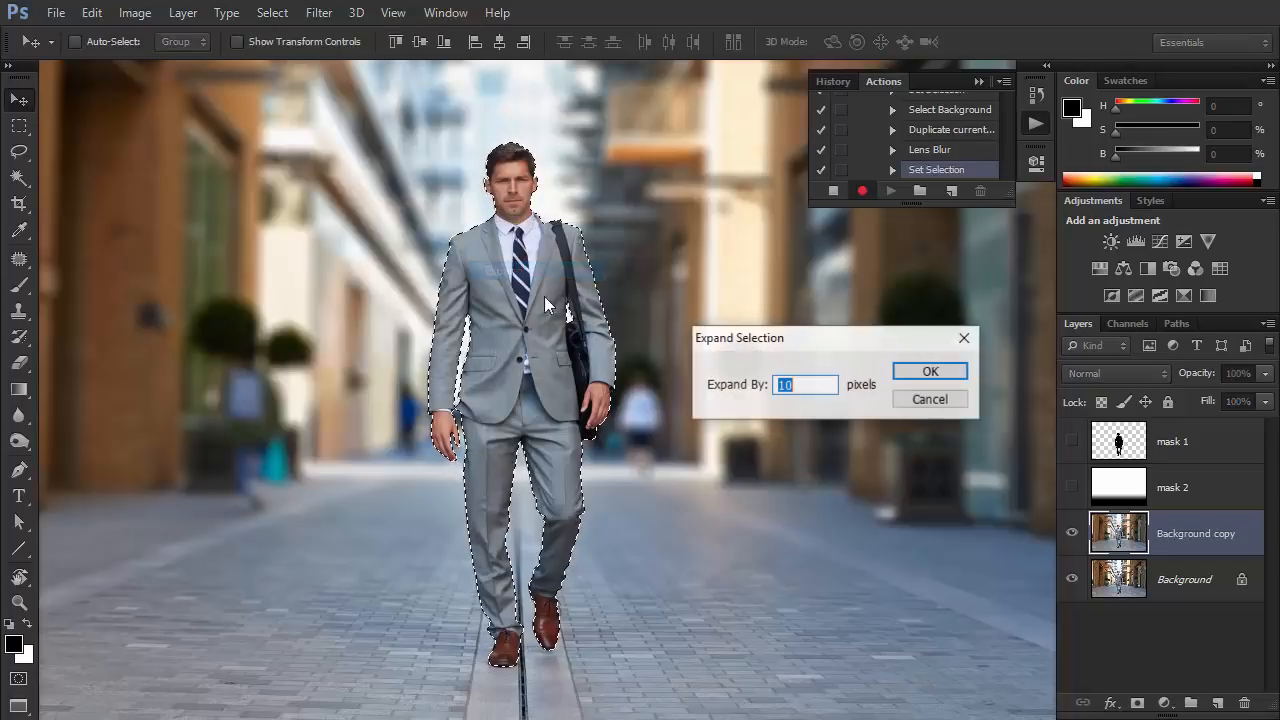
left_click(804, 384)
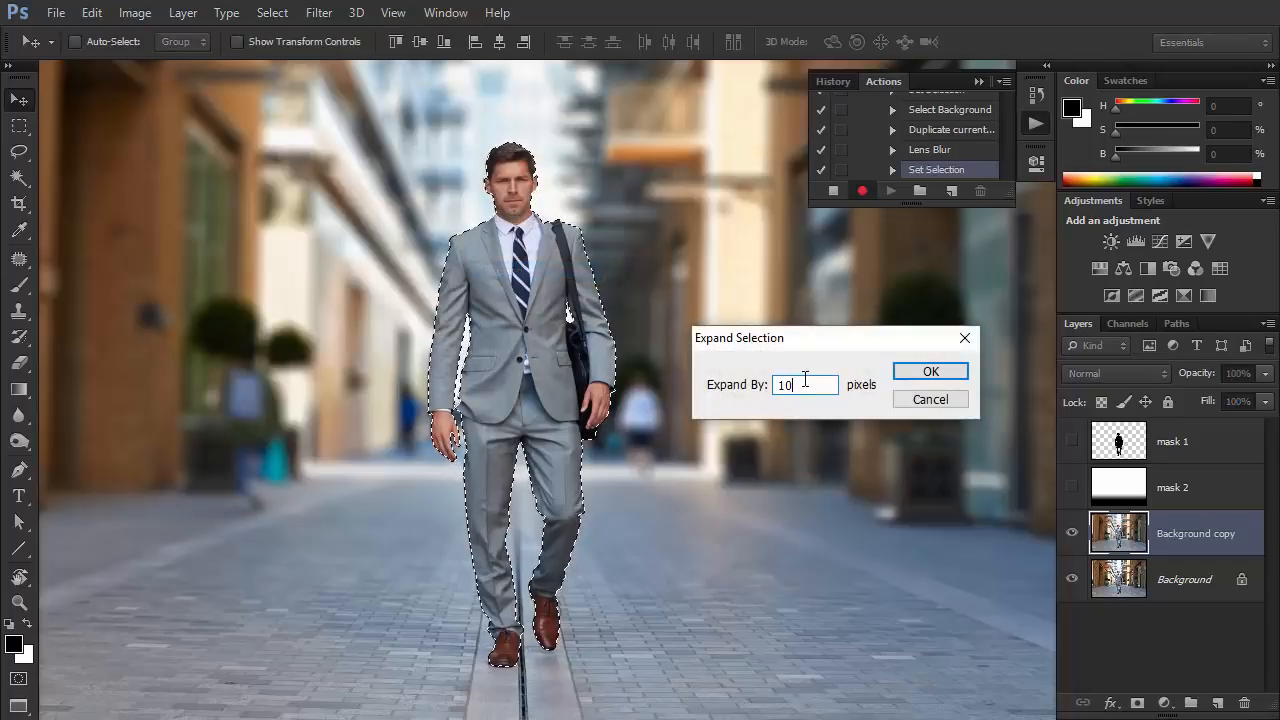
left_click(931, 371)
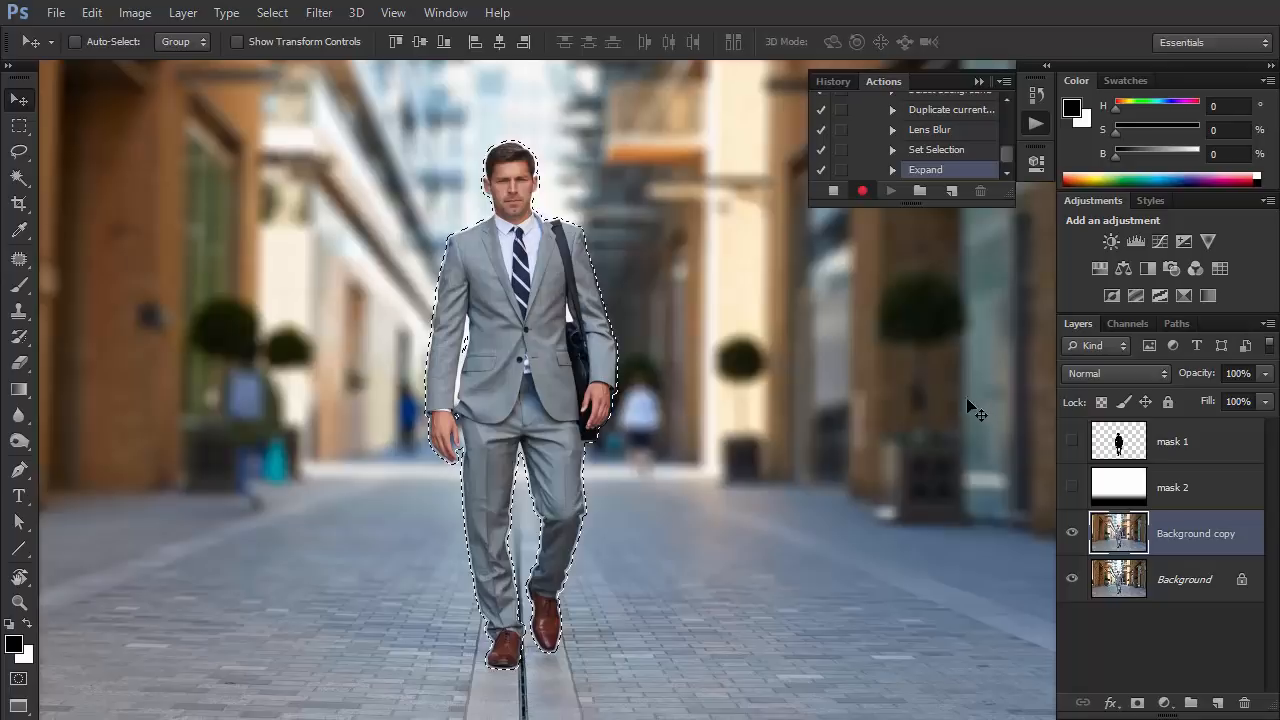
Copy the selected man from the Background copy layer to a new layer with Layer Via Copy.
left_click(185, 13)
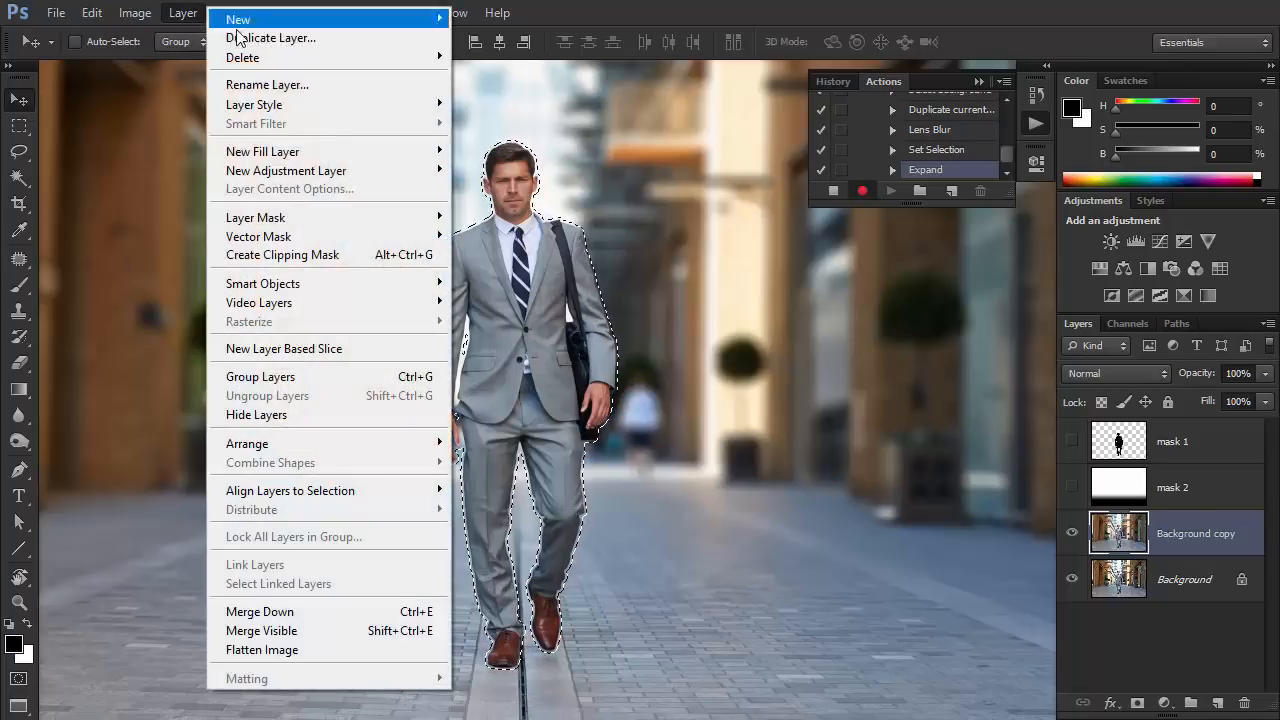
mouse_move(240, 19)
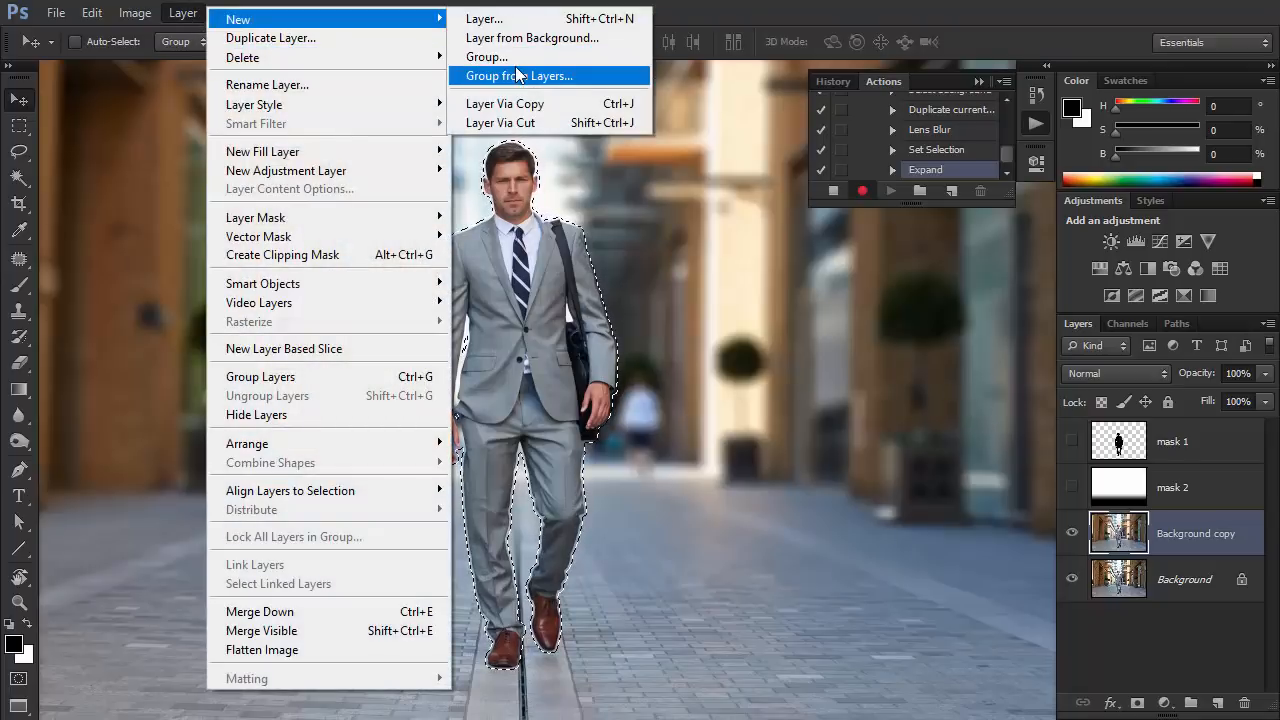
left_click(524, 104)
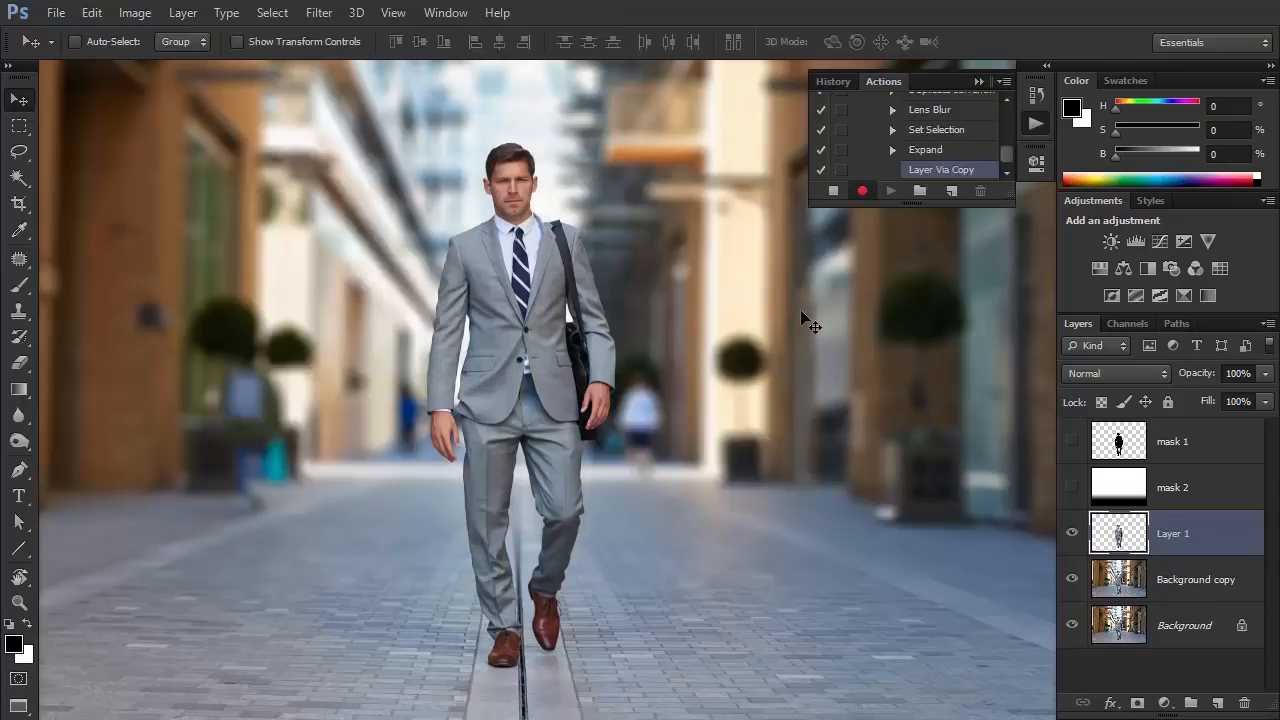
Apply a slight Gaussian Blur to the copied man on Layer 1.
left_click(319, 13)
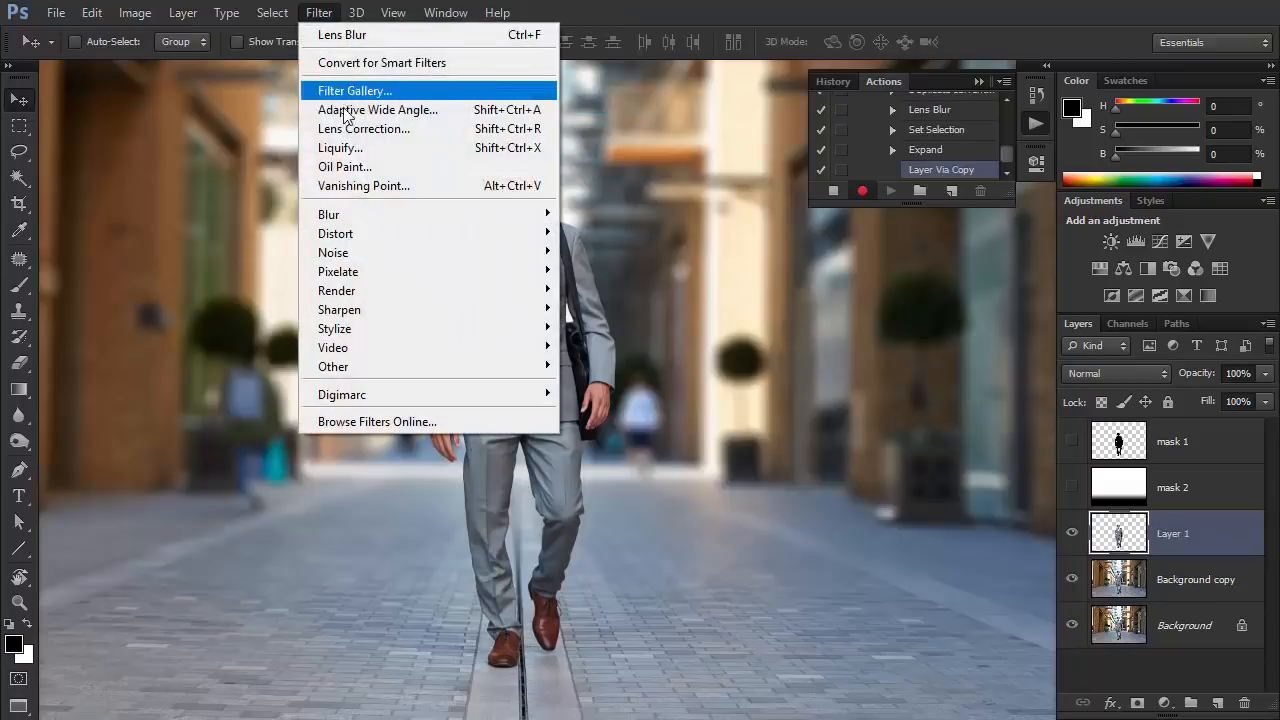
mouse_move(418, 216)
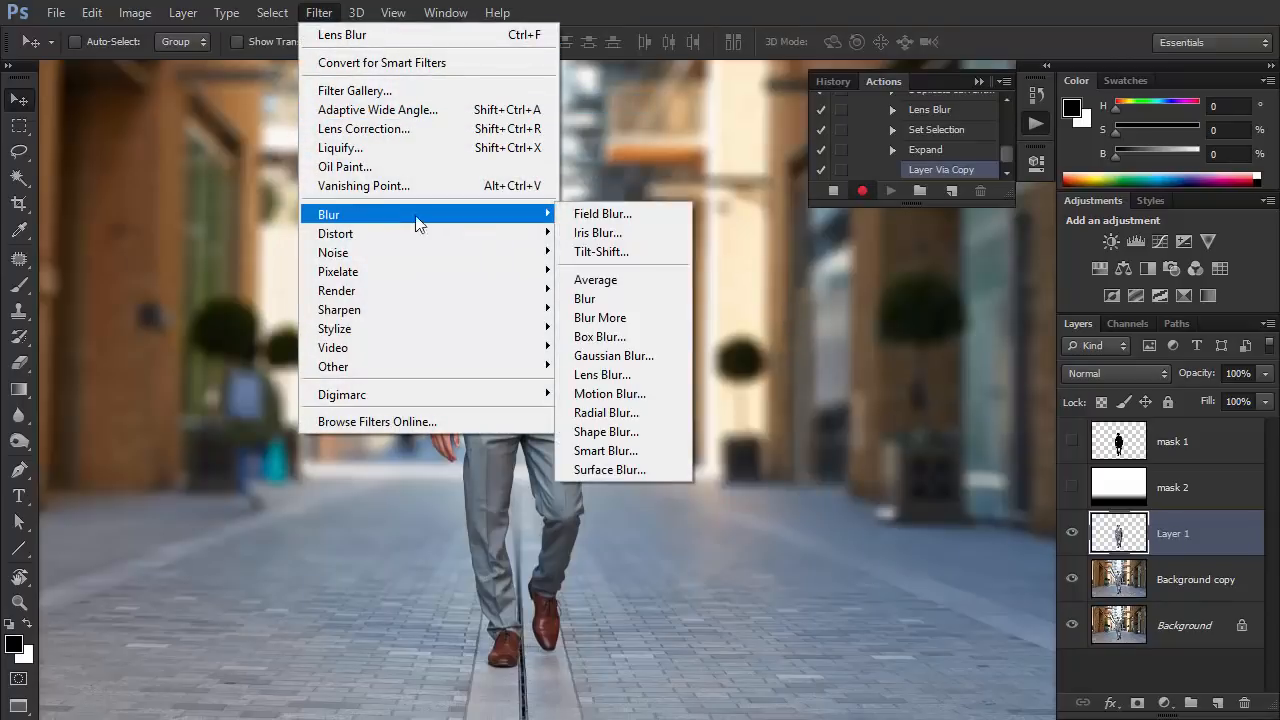
left_click(614, 356)
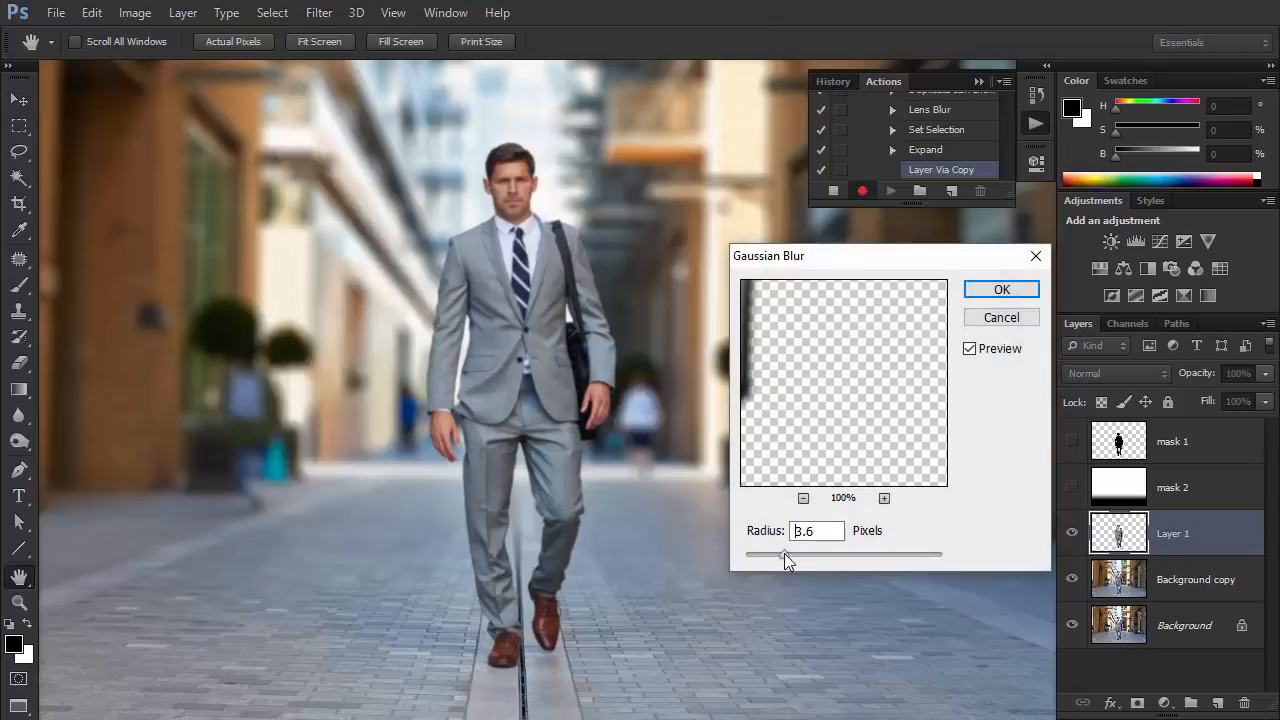
left_click_drag(784, 553, 779, 554)
left_click(985, 293)
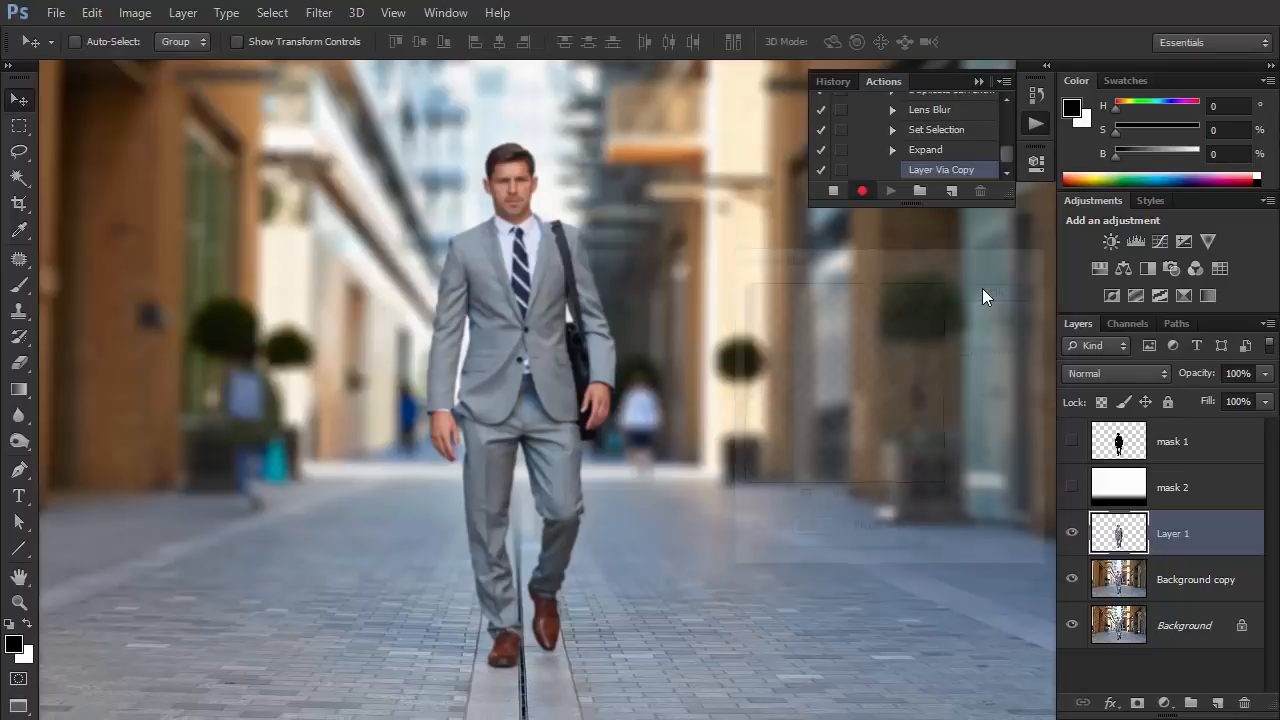
Load Layer 1's outline as a selection, contract it by 15 pixels, delete the enclosed pixels and deselect.
left_click(1120, 537, "ctrl")
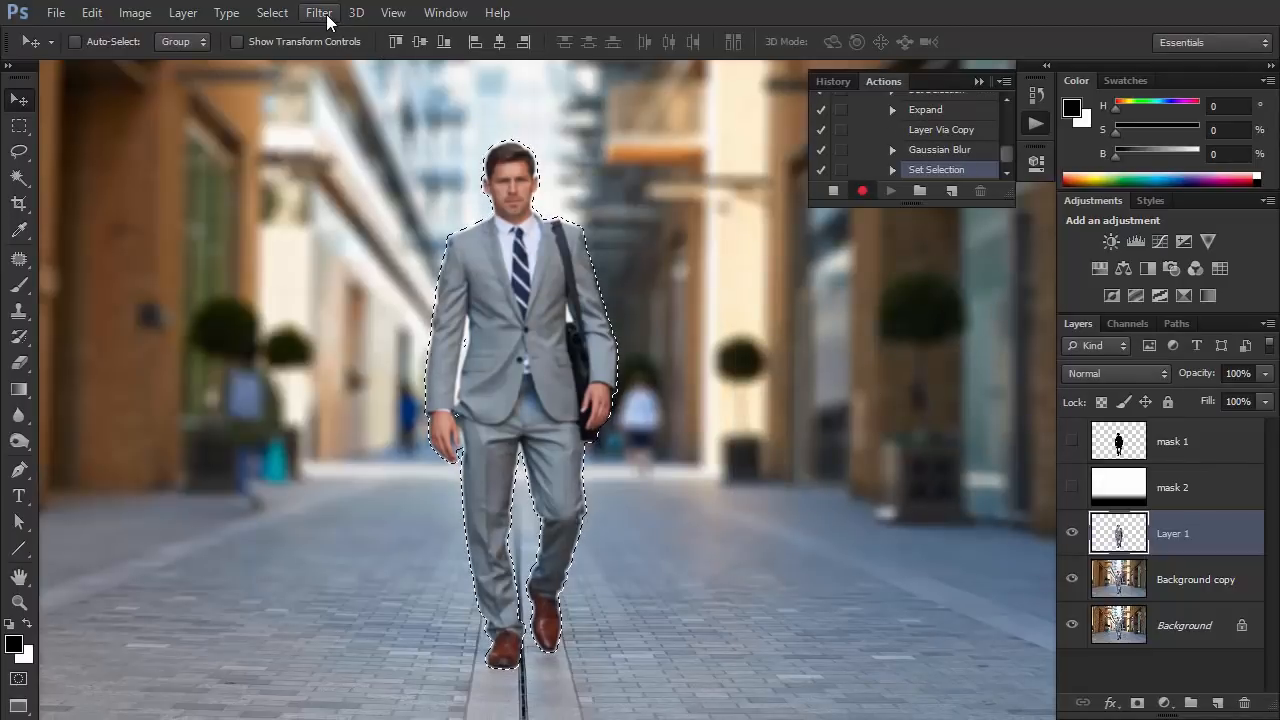
left_click(272, 12)
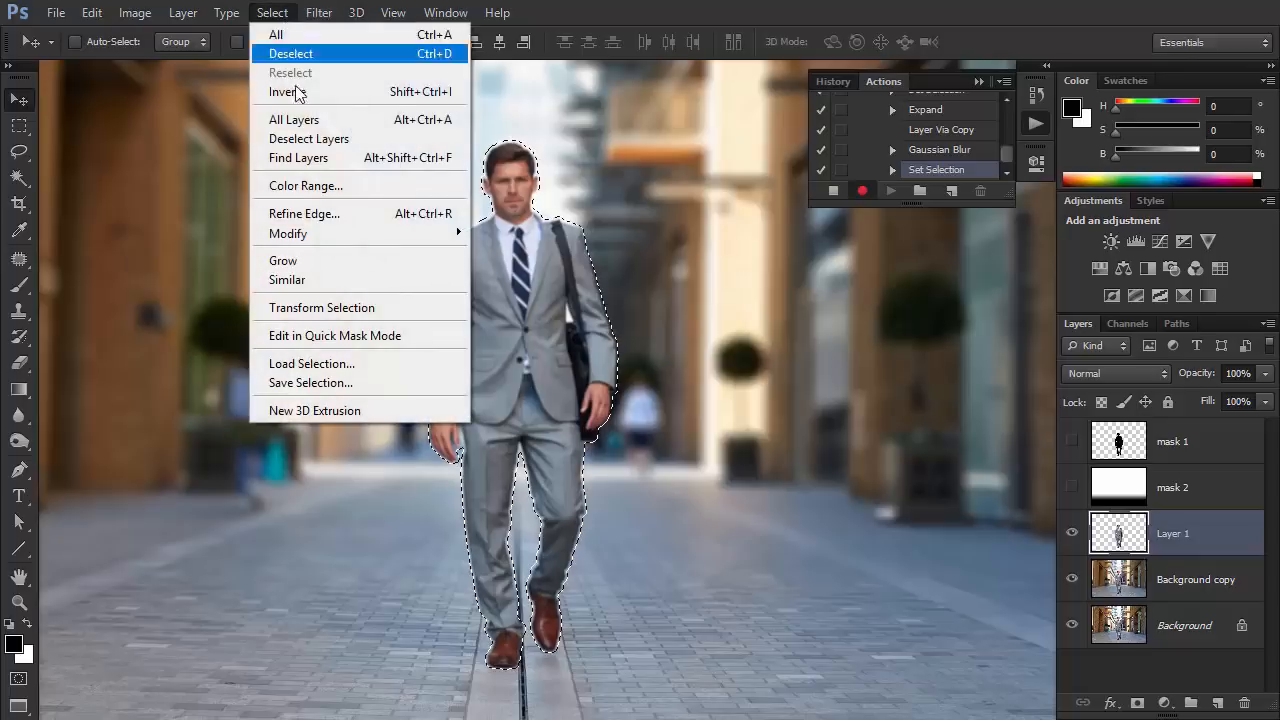
mouse_move(320, 233)
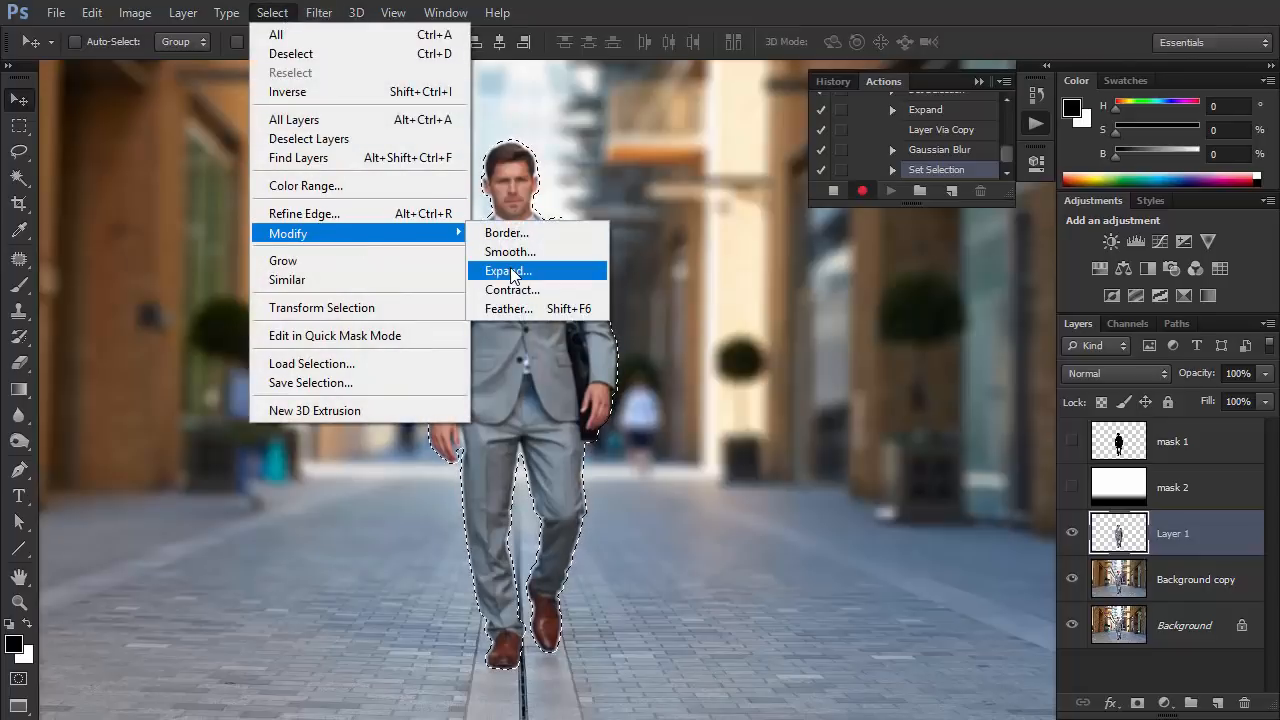
left_click(511, 289)
type("15")
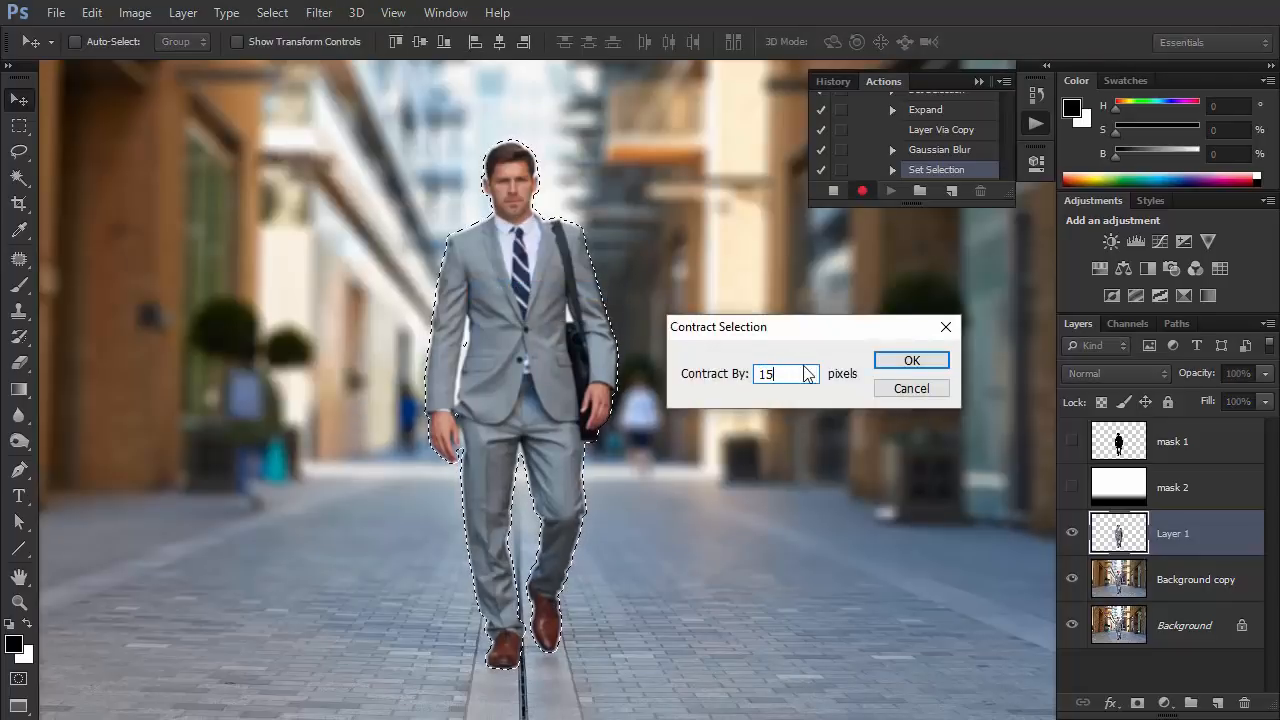
left_click(909, 358)
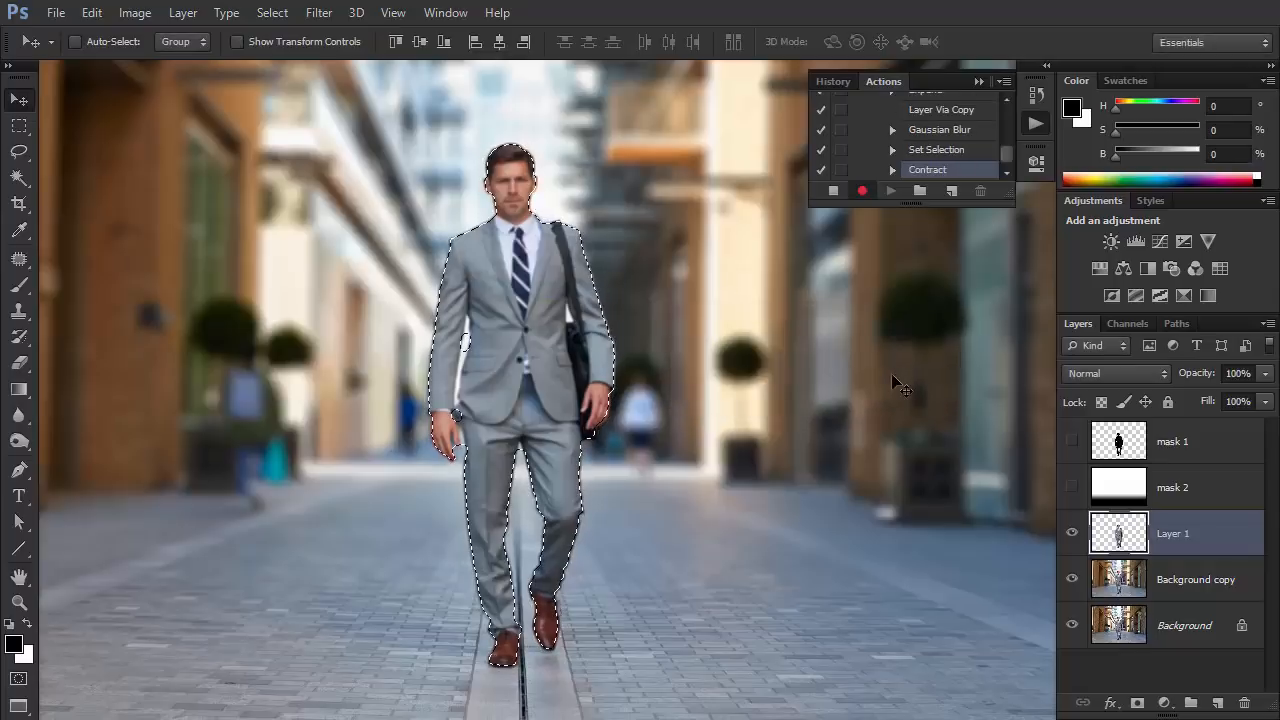
key("Delete")
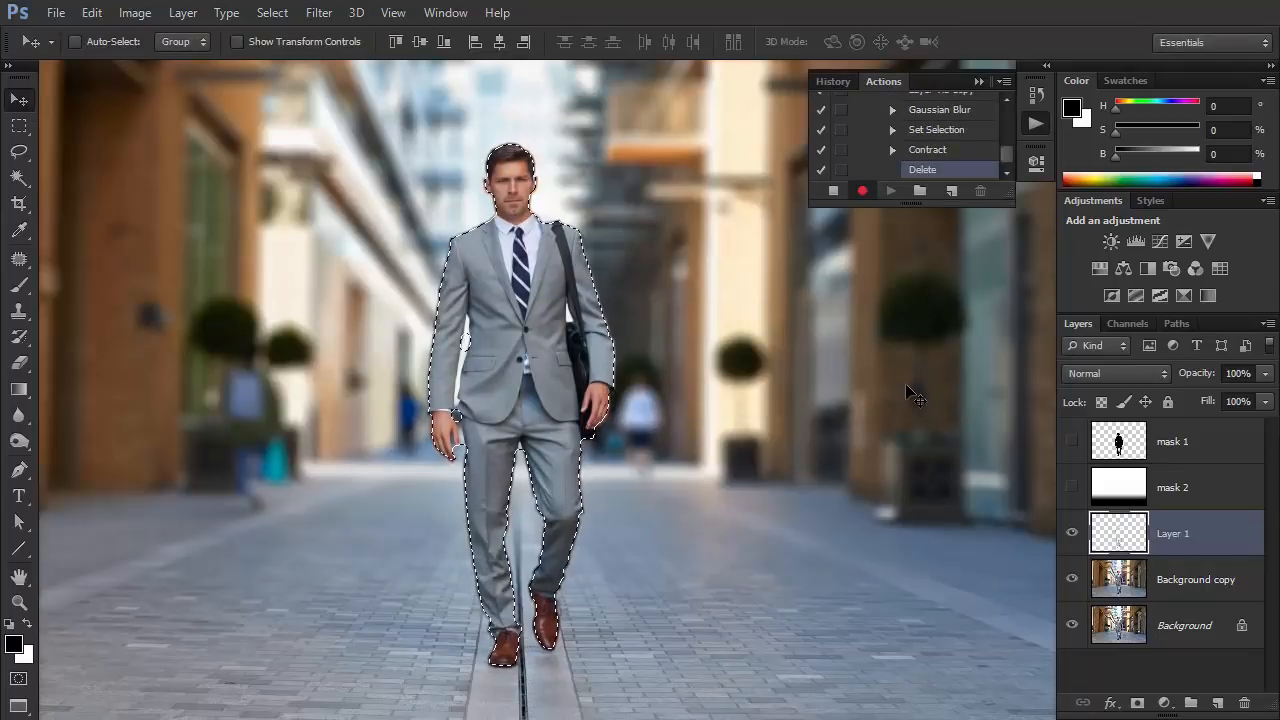
key("ctrl+d")
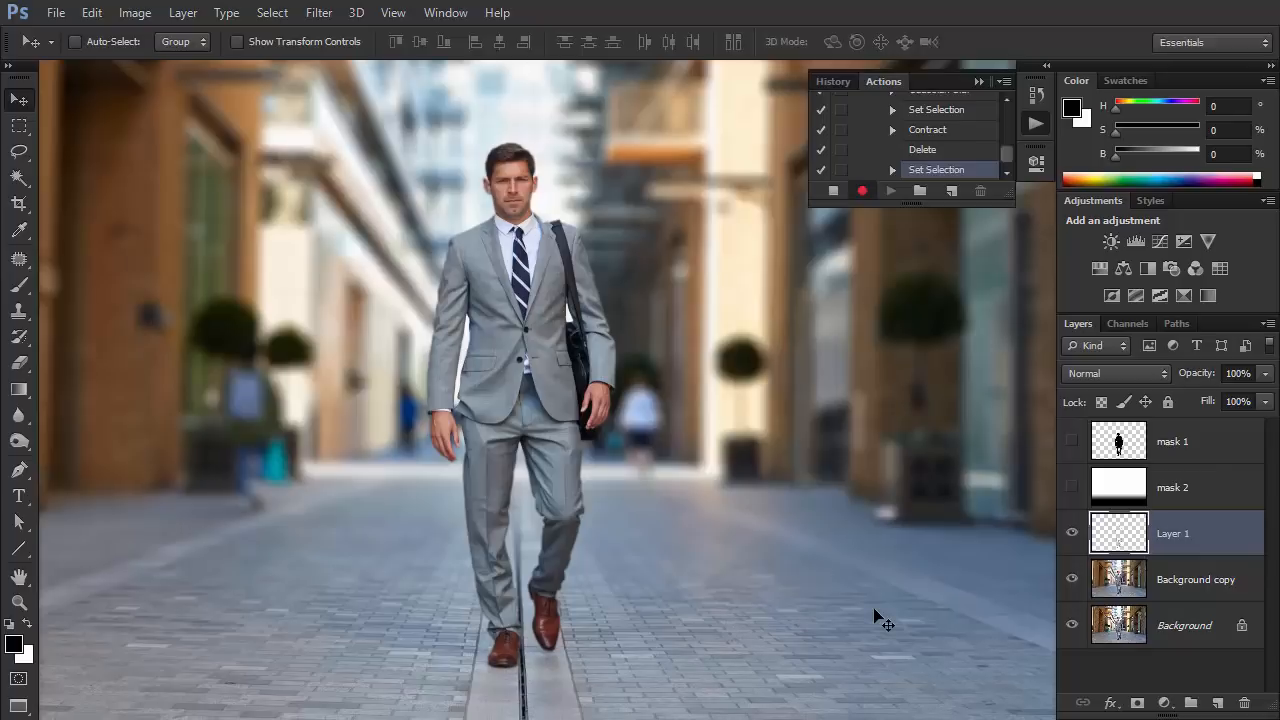
Load the mask 2 gradient as a selection from the RGB channel, showing that layer only while loading it.
left_click(1073, 488)
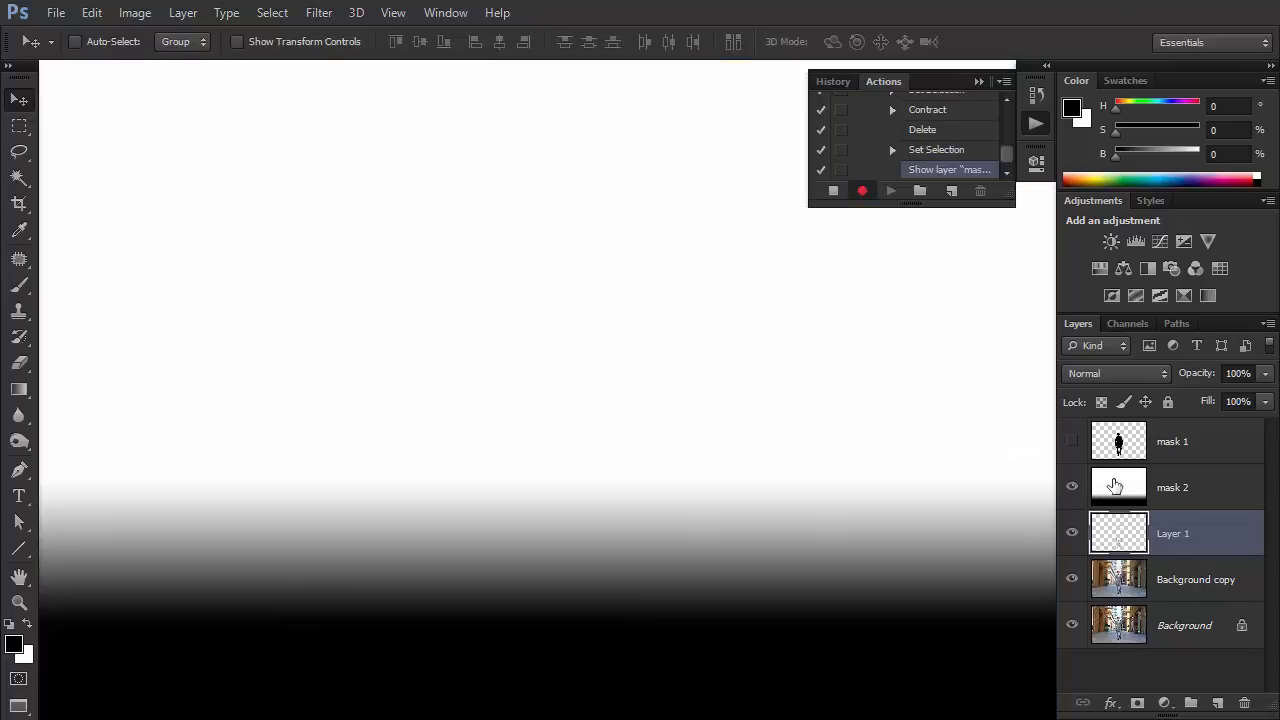
left_click(1128, 325)
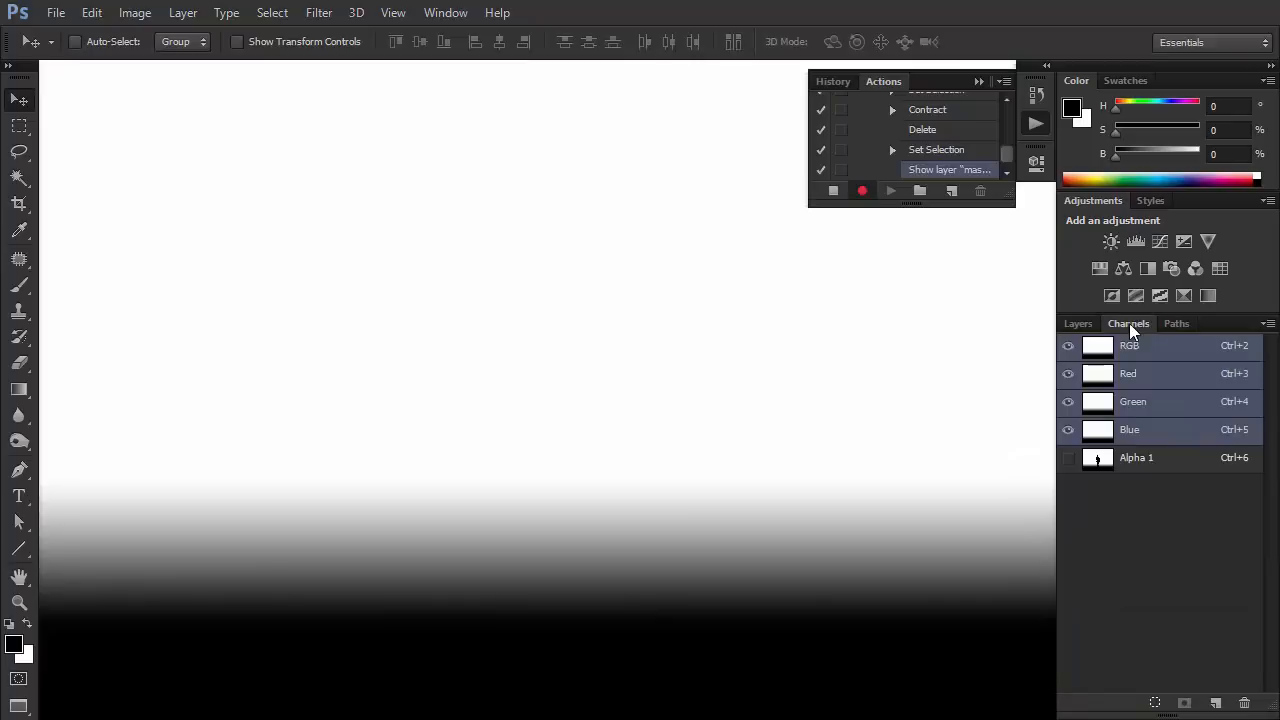
left_click(1100, 350, "ctrl")
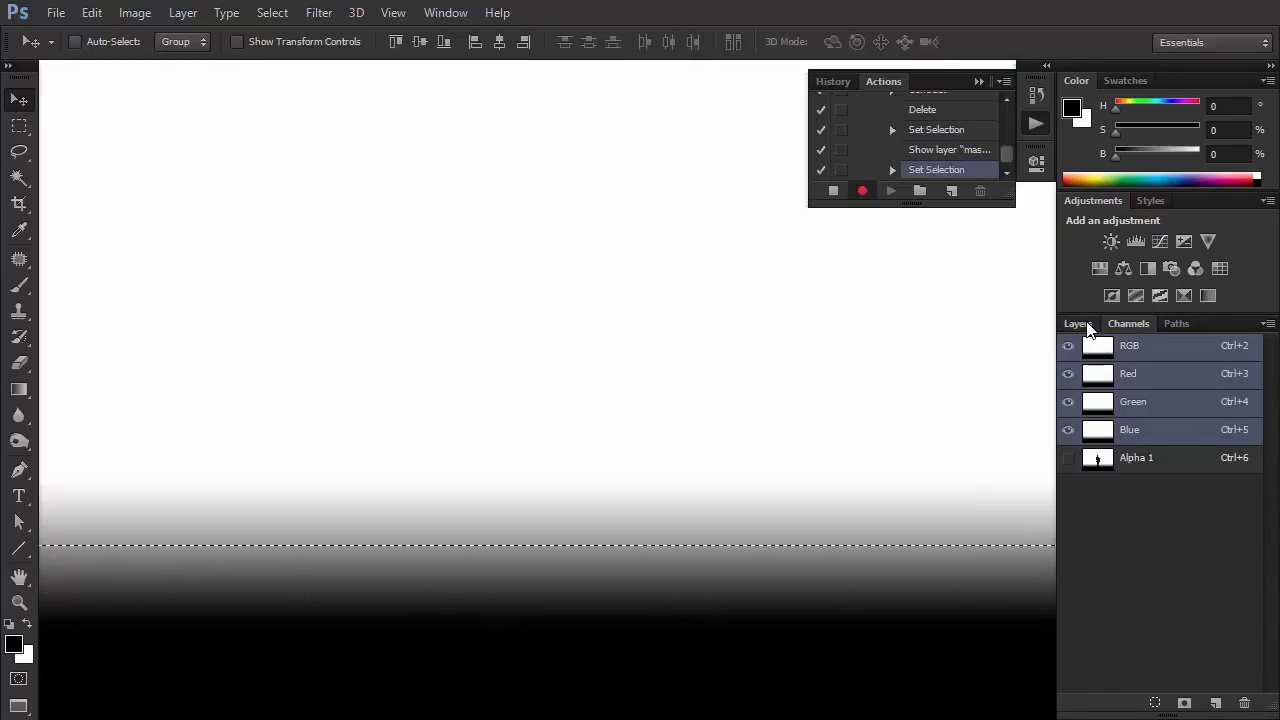
left_click(1084, 325)
left_click(1072, 488)
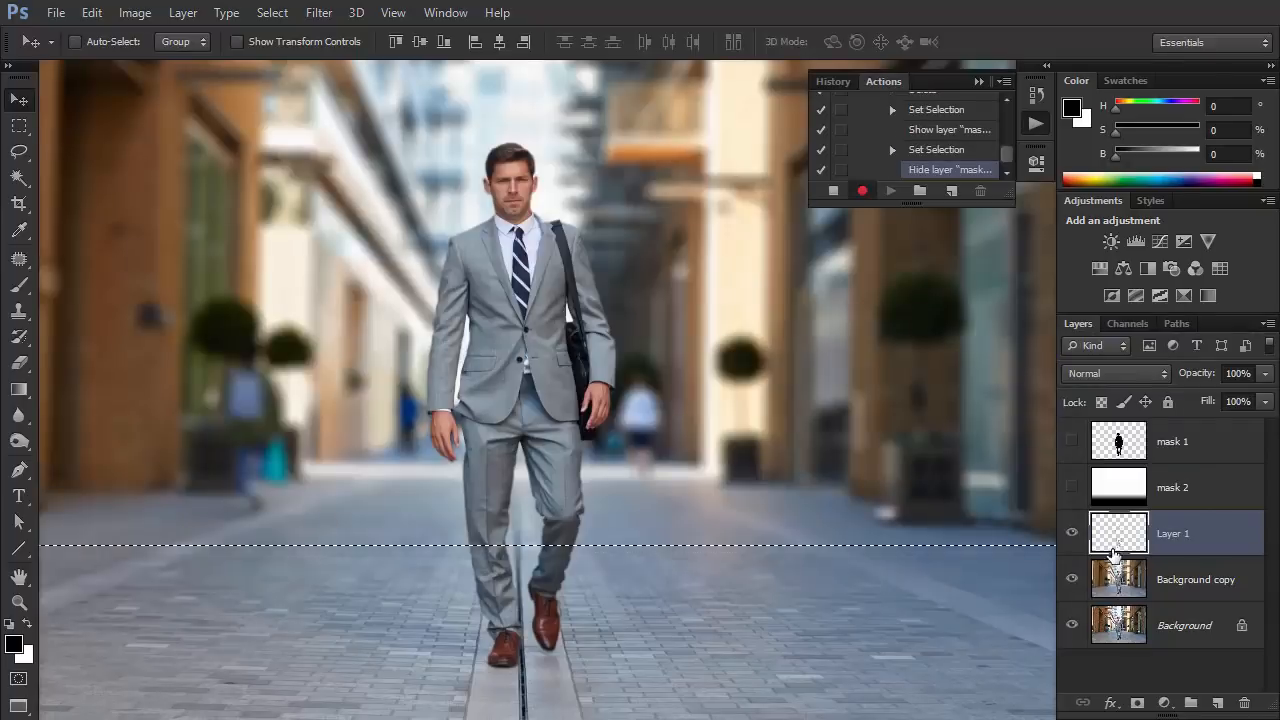
Add a layer mask to Layer 1 from the gradient selection.
left_click(1136, 704)
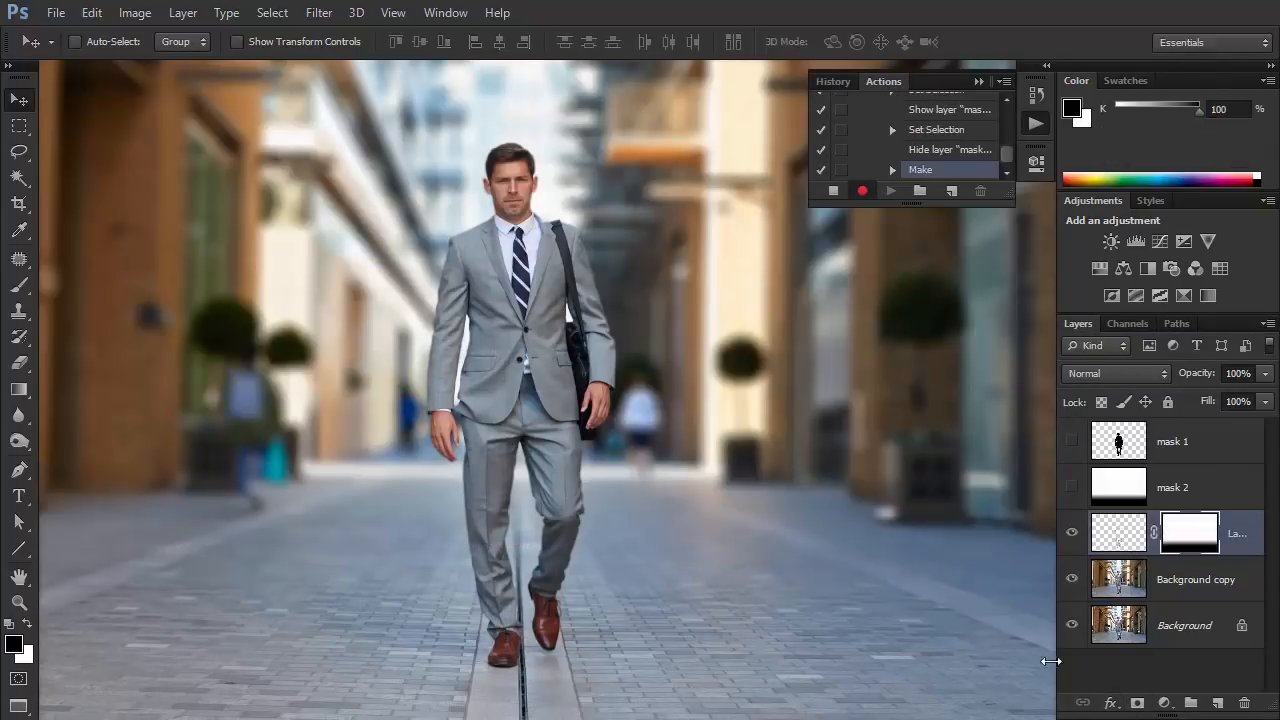
key("z")
left_click(694, 544, "alt")
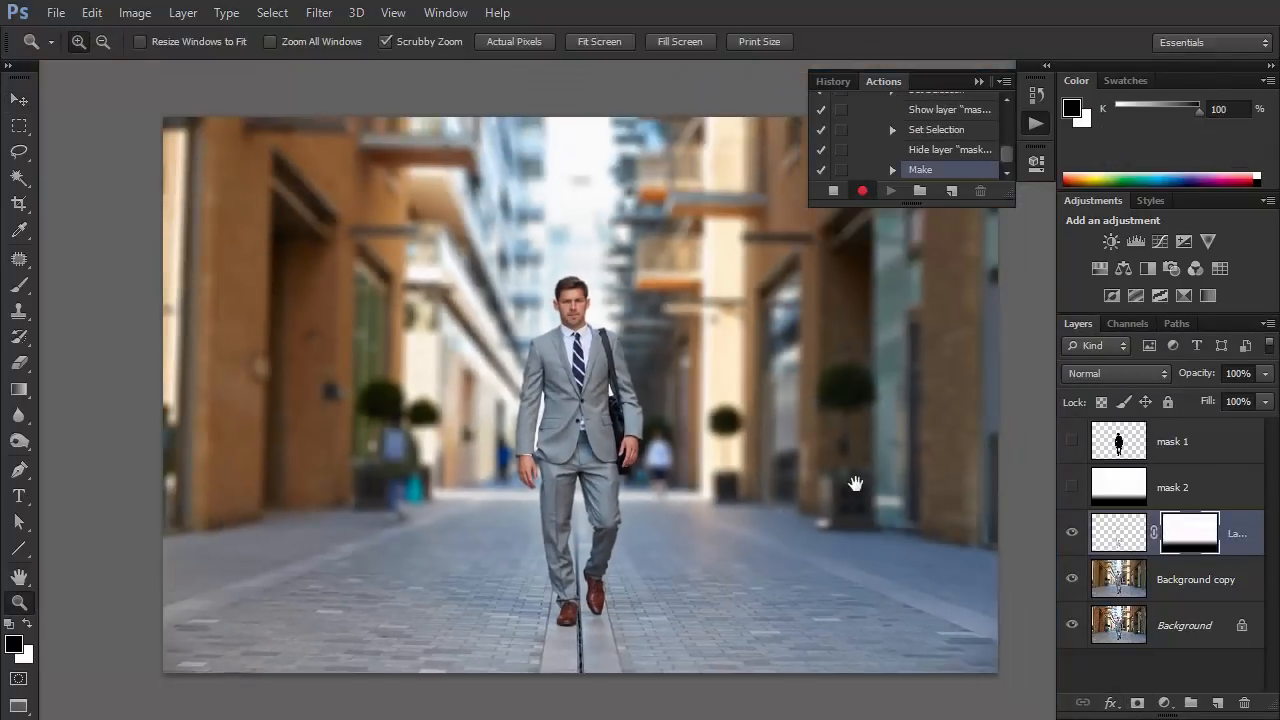
Stop recording the action and play the blur action on the couple's photo with its mask 1 and mask 2 layers.
left_click_drag(855, 484, 835, 490)
left_click(831, 192)
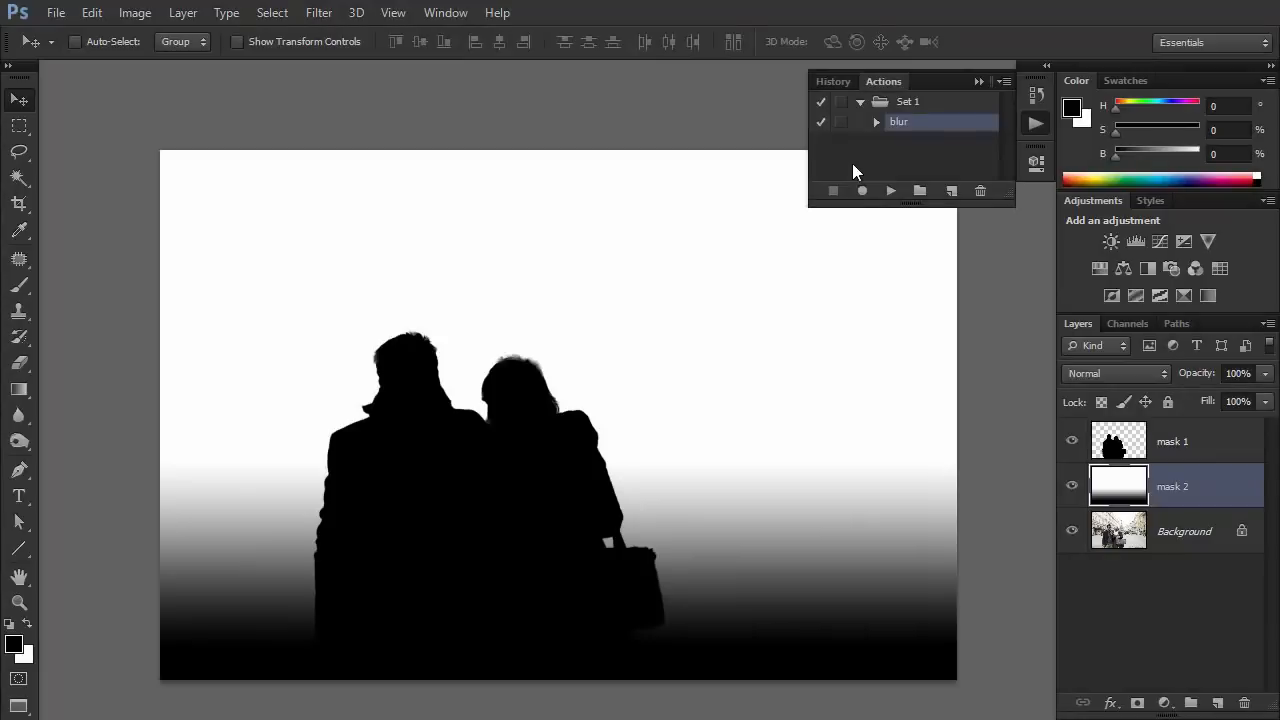
left_click(891, 191)
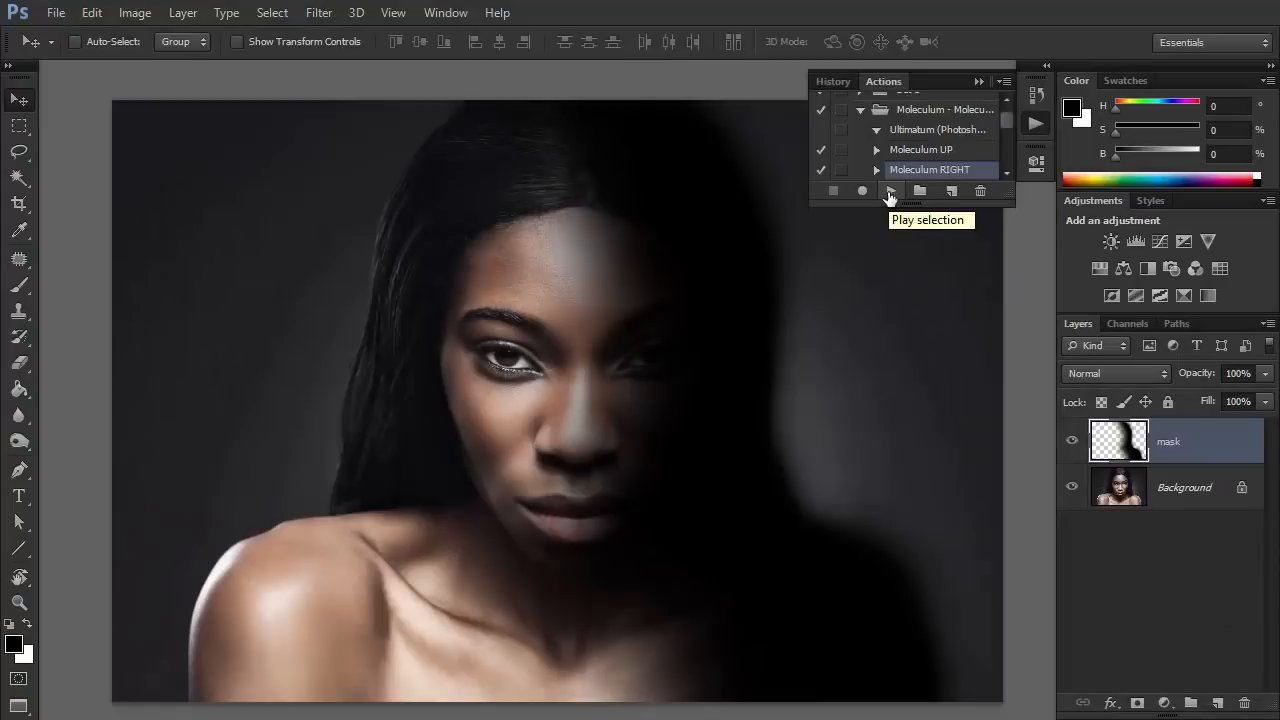
Play the ready-made effect action on the photo of the jogging woman.
left_click(890, 192)
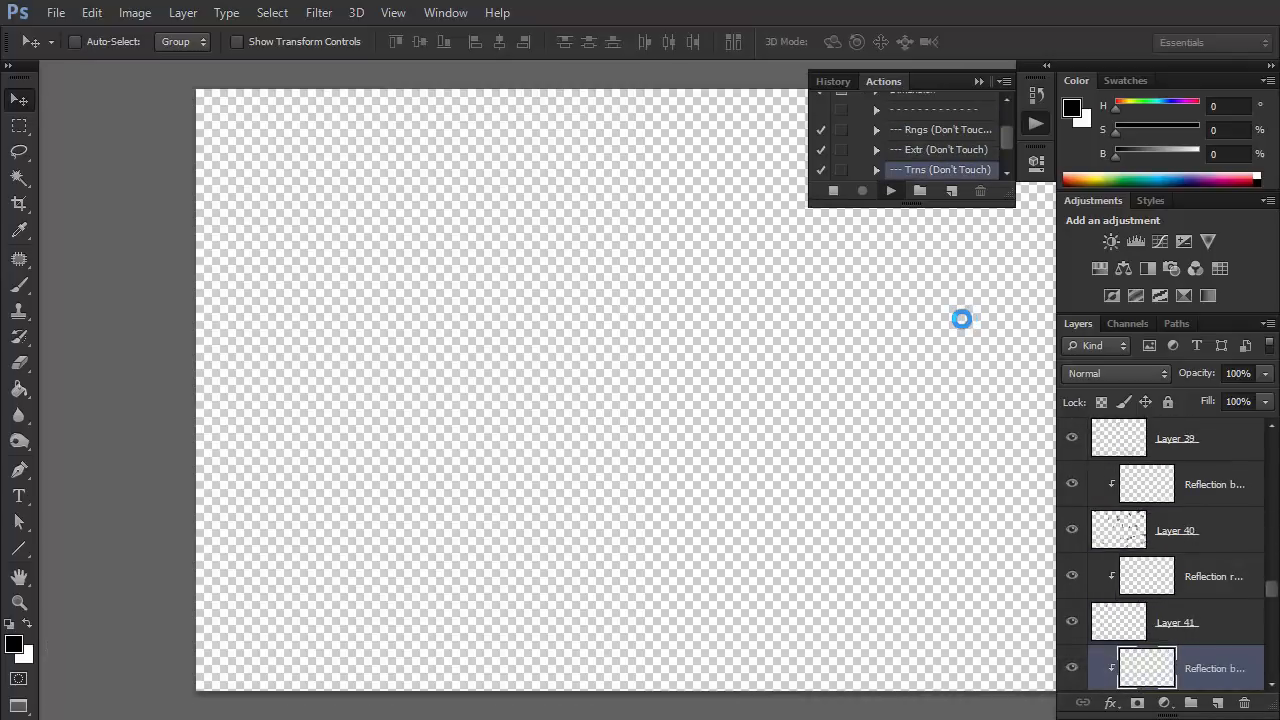
Commit the placed dark forest image above the woman's portrait and play the Double Exposure action on the document.
key("Return")
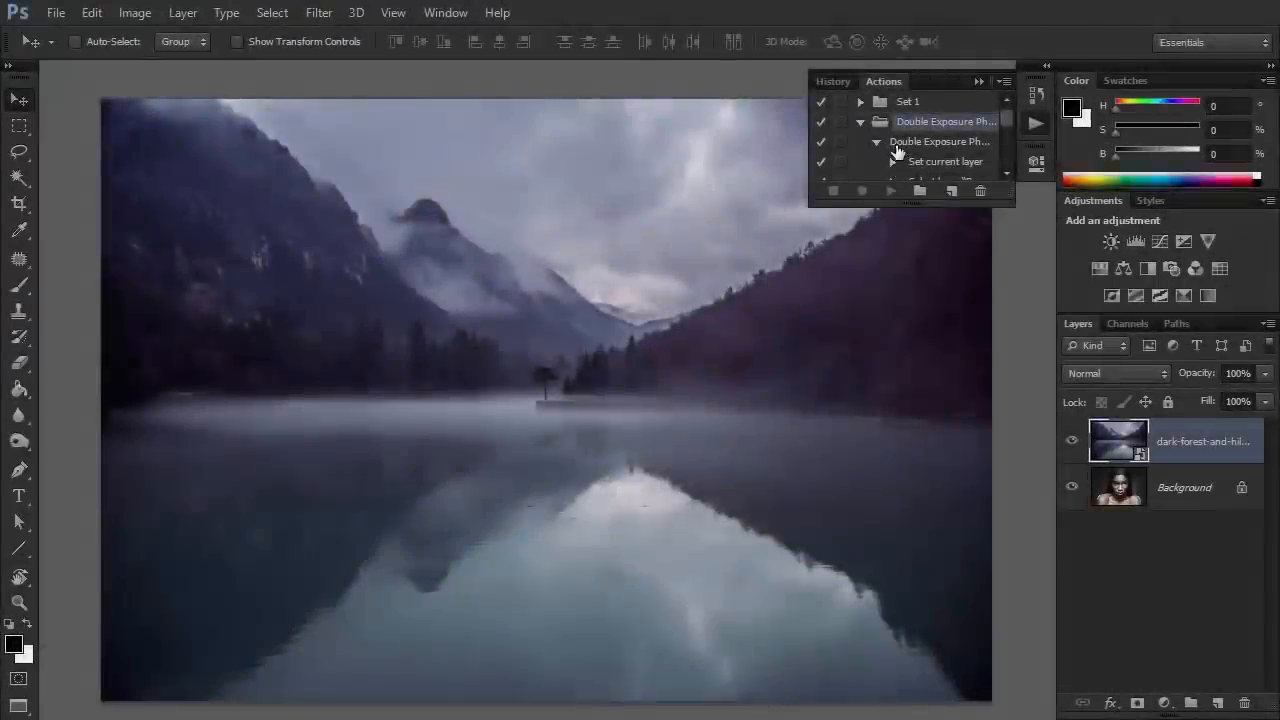
left_click(876, 142)
left_click(891, 190)
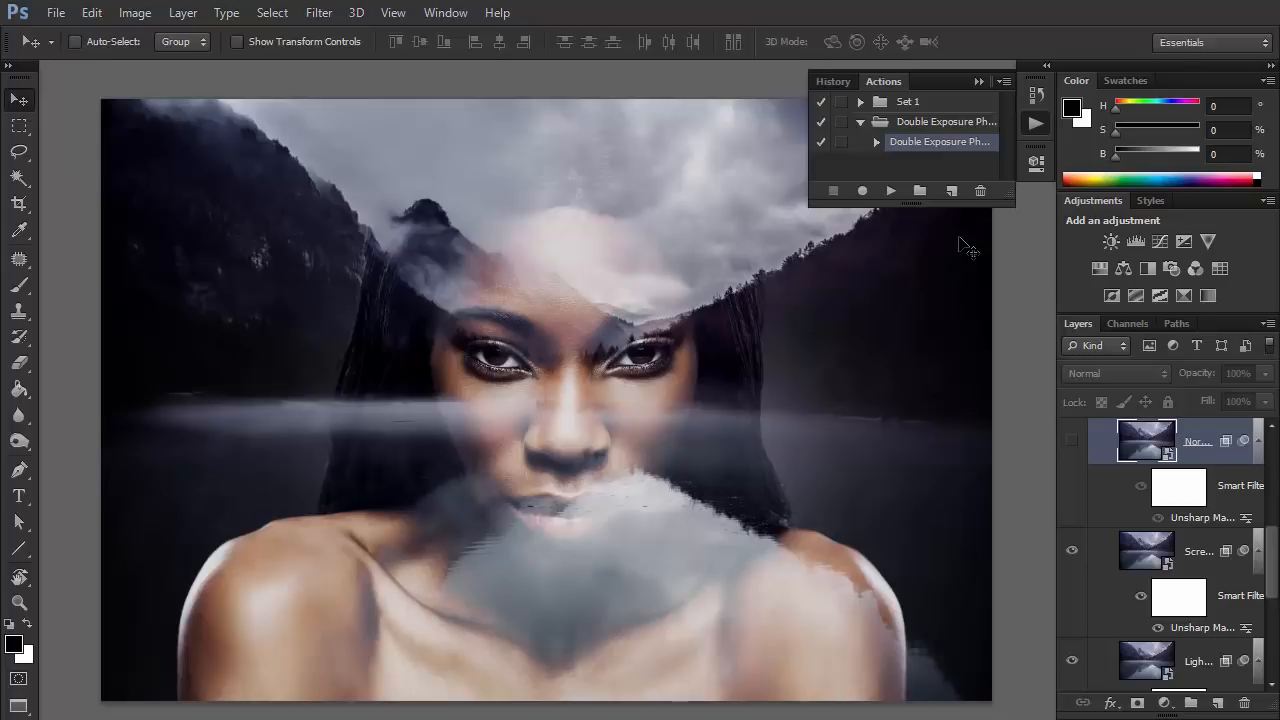
Play the GLITCH action on the woman's portrait, continuing past the unavailable Camera Raw Filter commands.
left_click(887, 190)
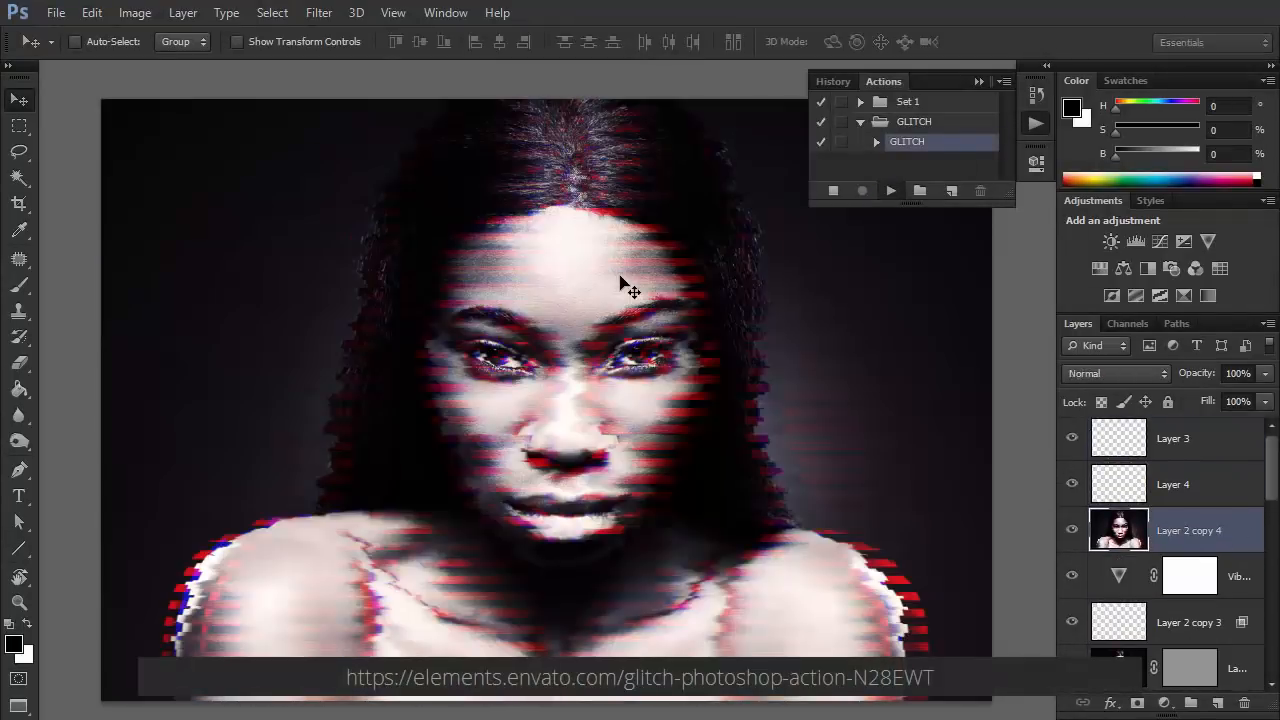
left_click(603, 282)
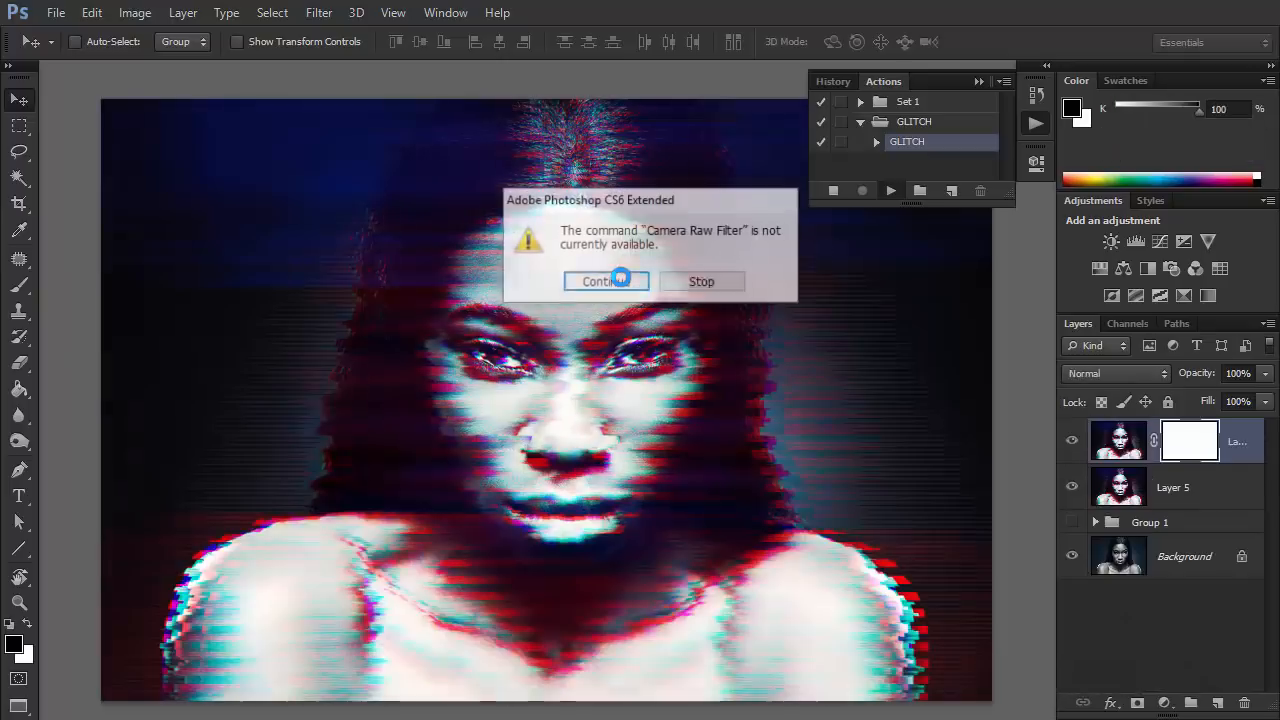
left_click(621, 277)
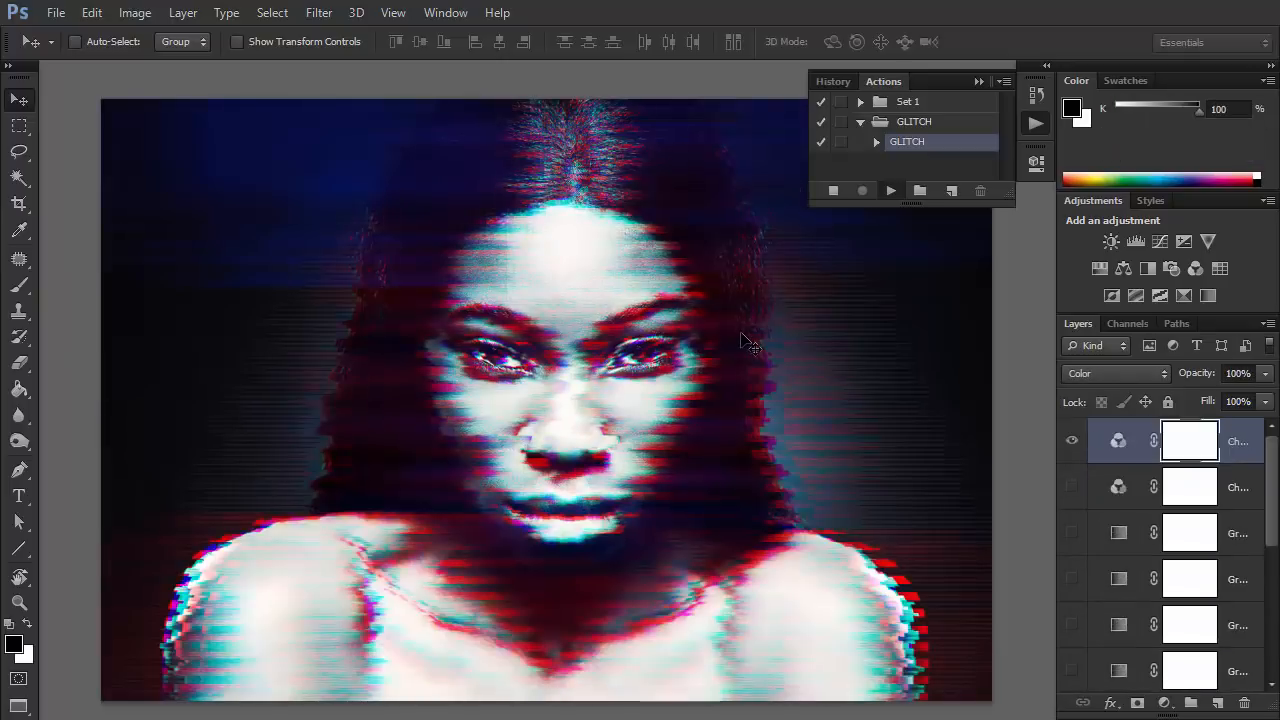